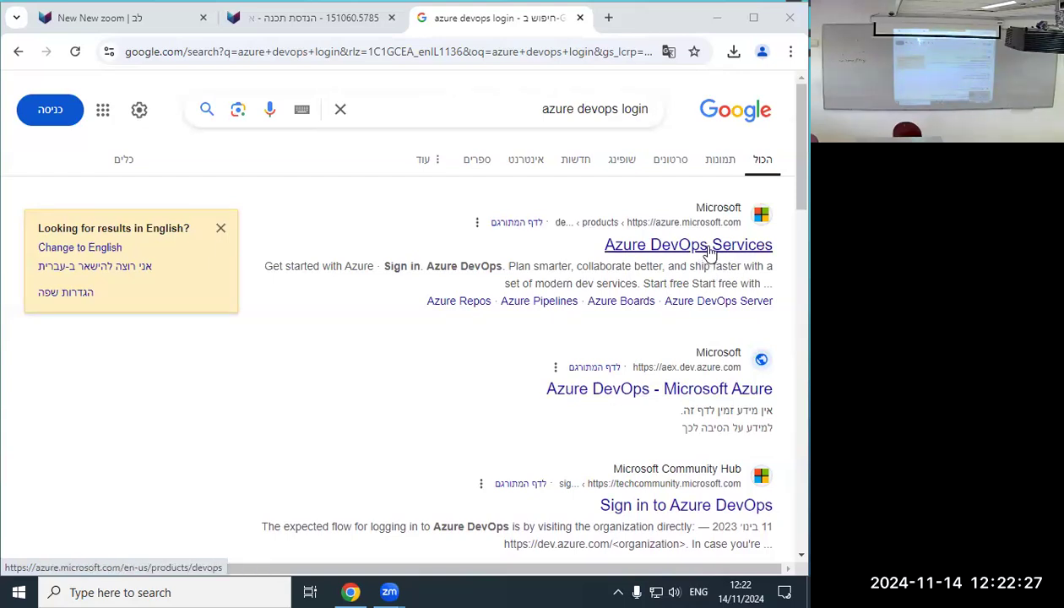
Open the 'Azure DevOps Services' result from the 'azure devops login' Google results.
scroll(710, 251, "down", 6)
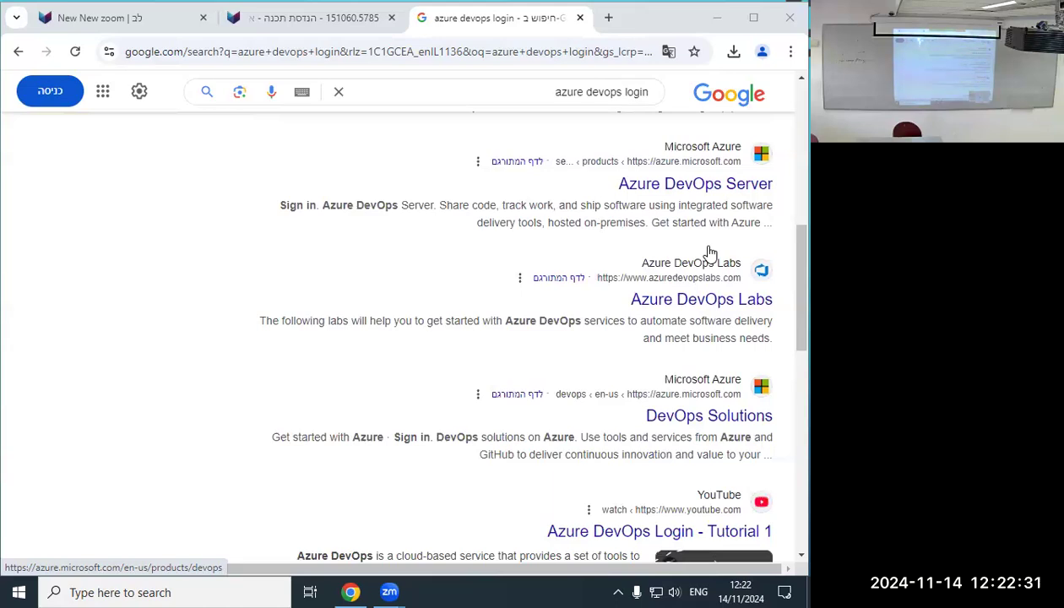
scroll(710, 252, "up", 6)
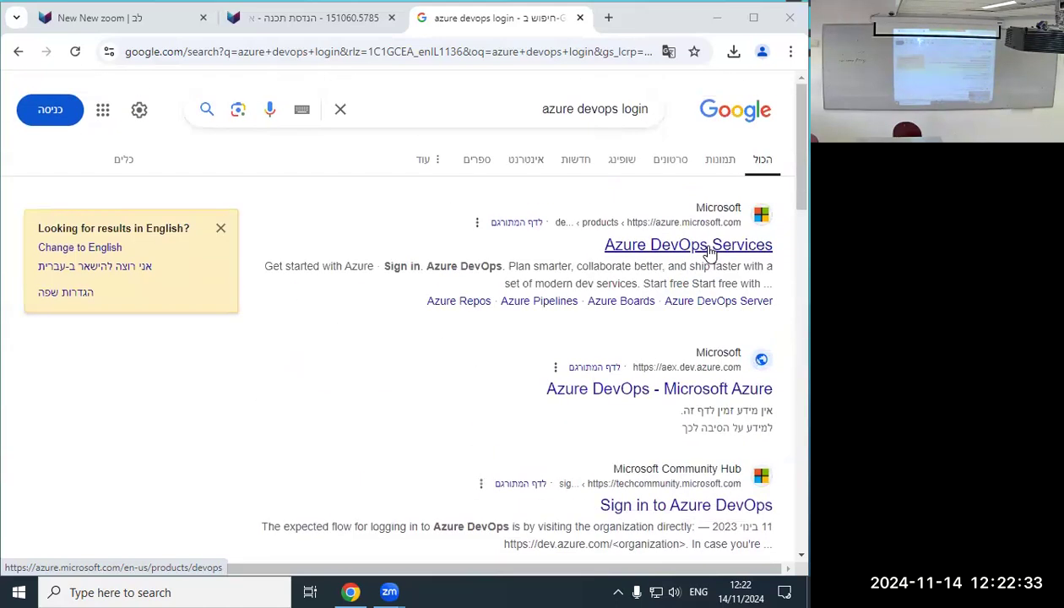
left_click(710, 245)
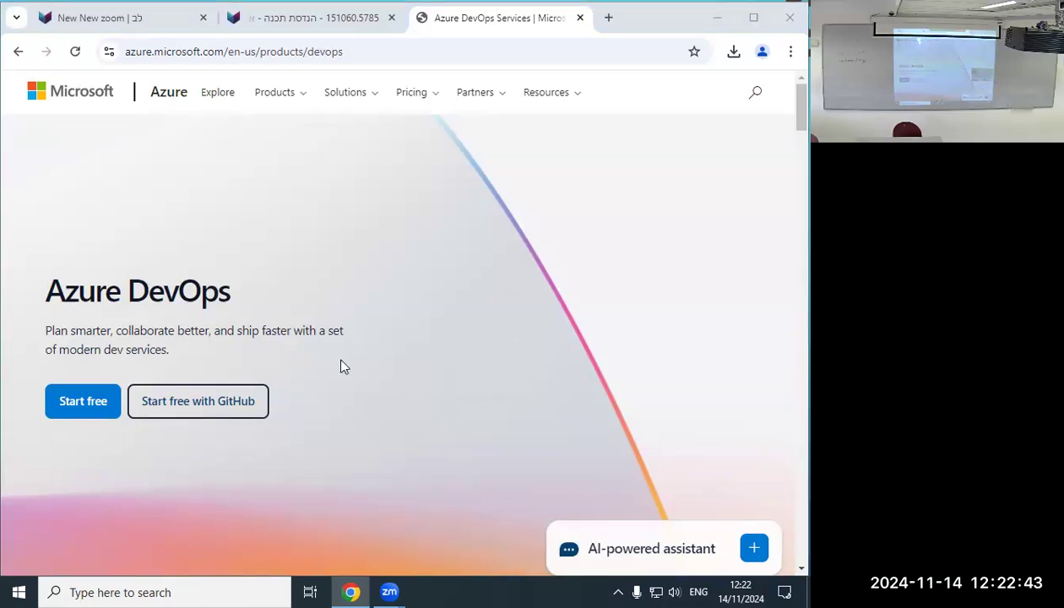
Start Azure DevOps free and switch to the organization holding the Quick Park project.
left_click(85, 401)
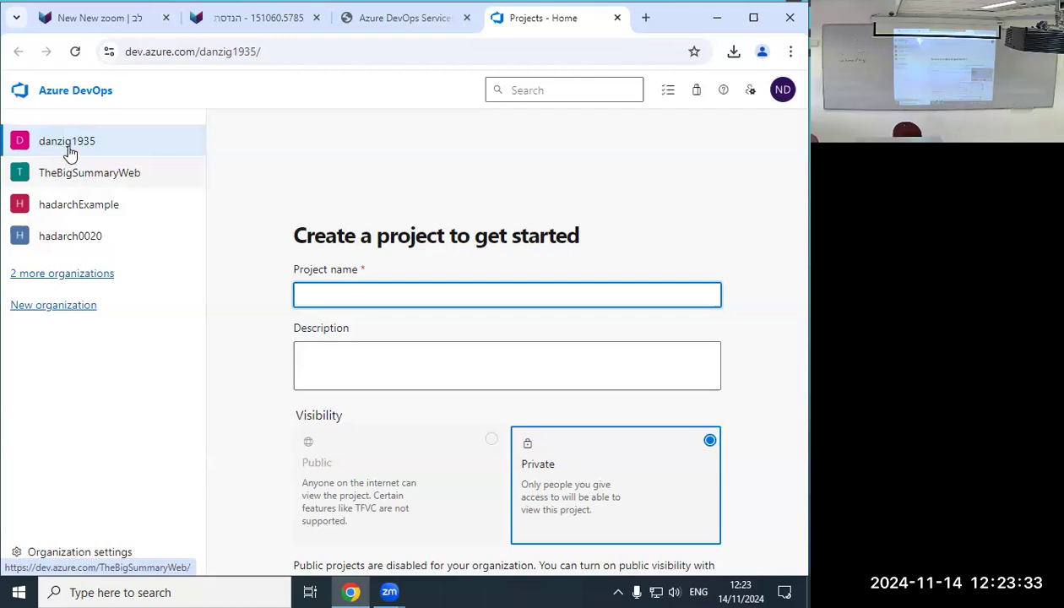
left_click(81, 215)
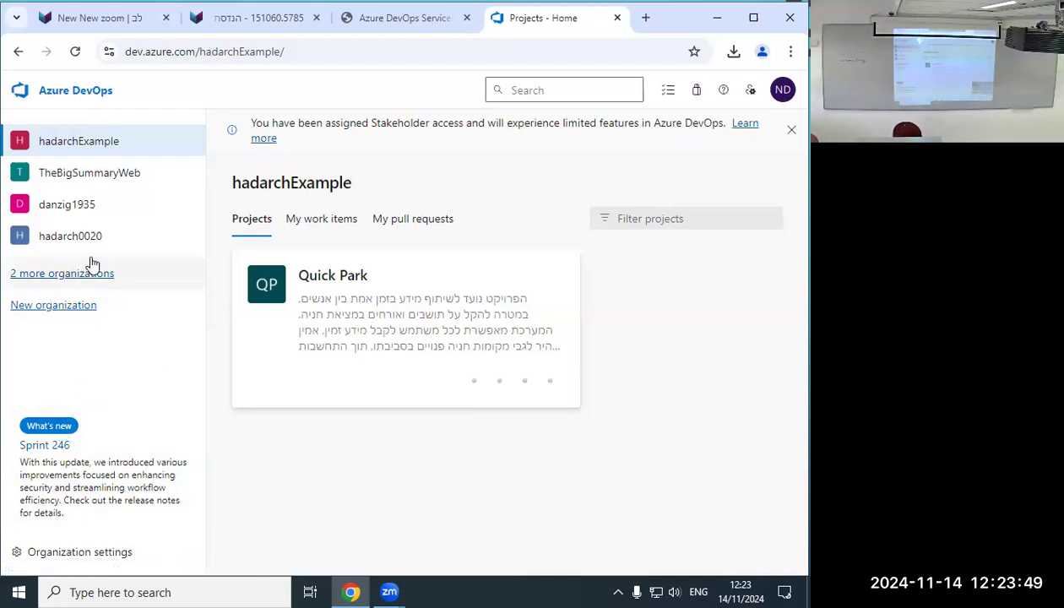
In hadarchExample, glance at the My Work panel, close it, and open Quick Park.
left_click(683, 93)
left_click(684, 94)
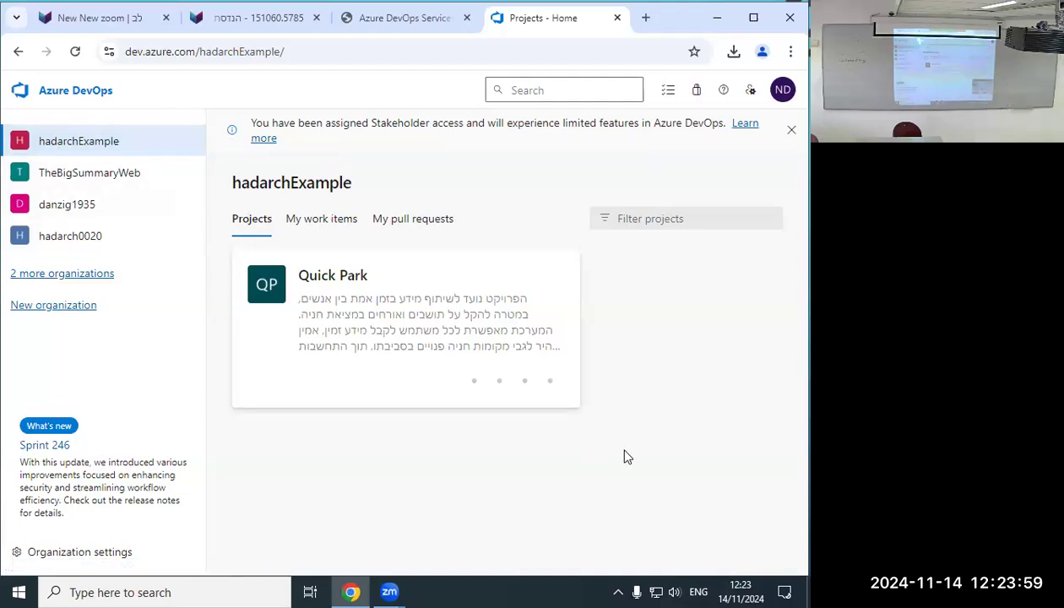
left_click(285, 289)
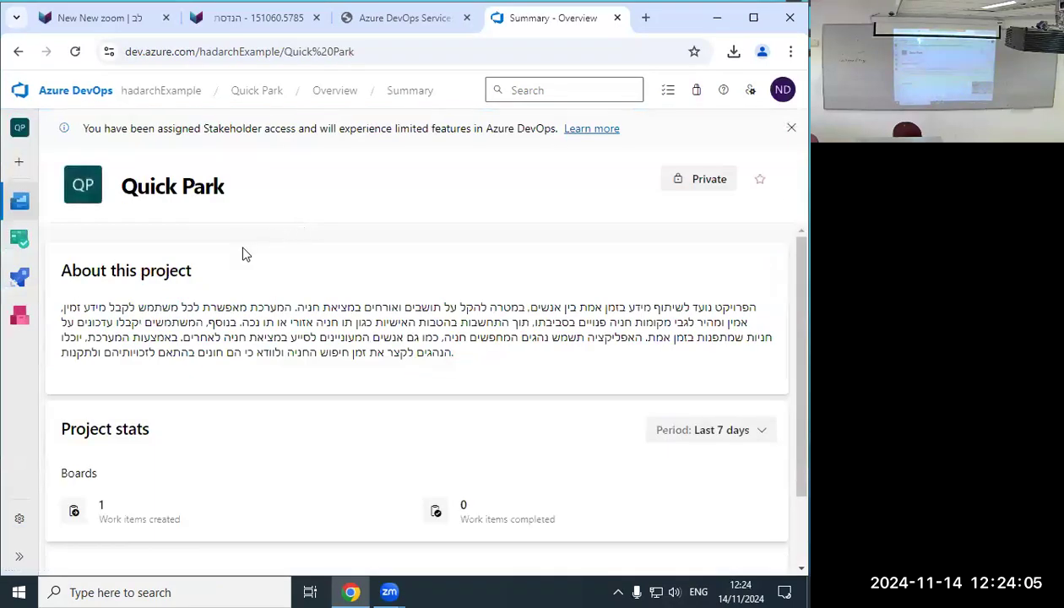
Review and reload the Quick Park Summary page with its description and 1 work item.
scroll(243, 255, "down", 1)
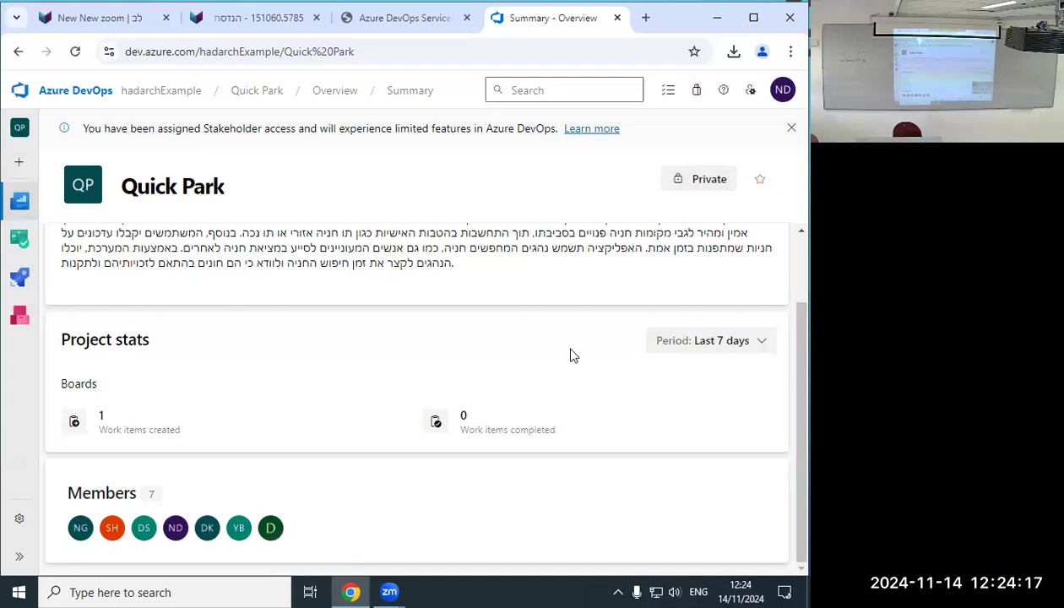
scroll(111, 340, "up", 2)
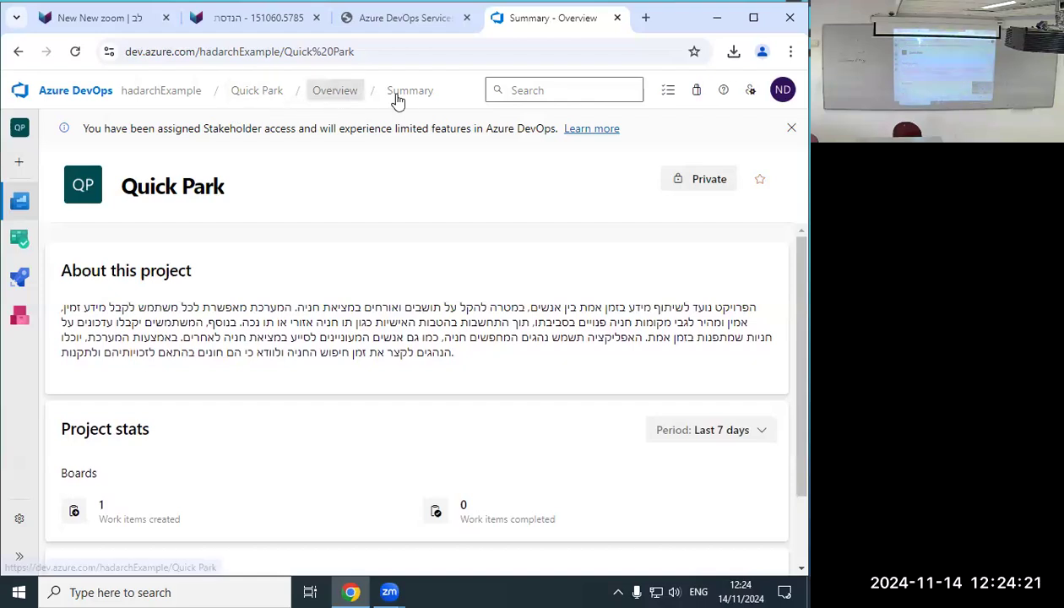
left_click(281, 101)
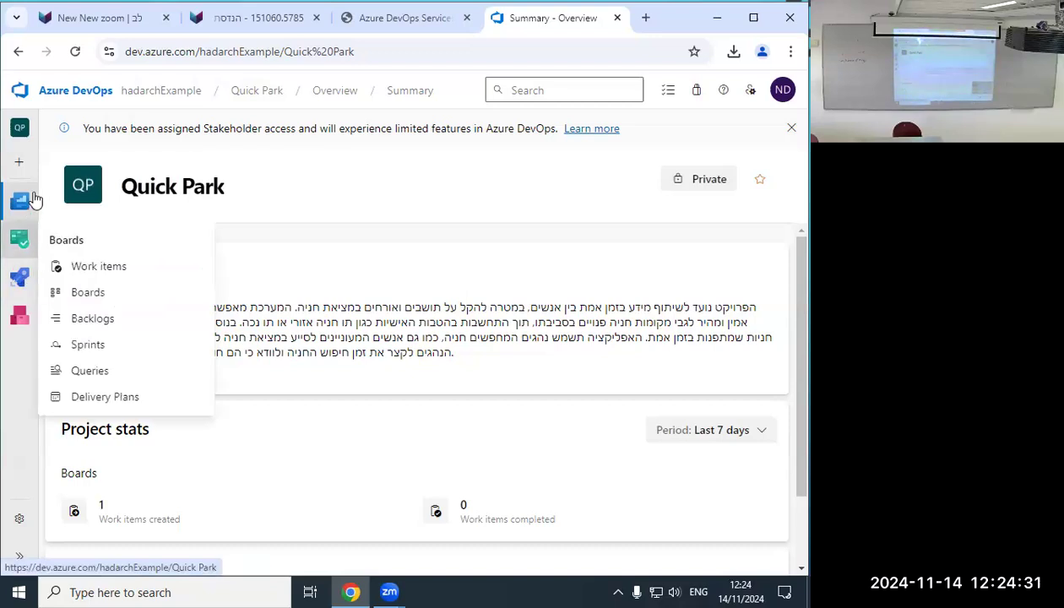
mouse_move(35, 200)
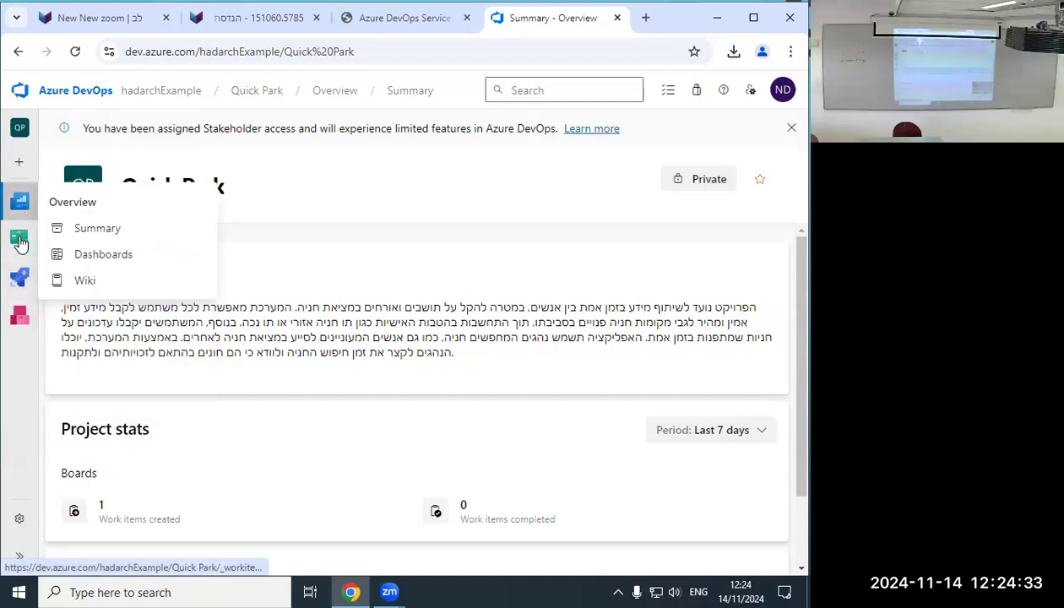
mouse_move(20, 243)
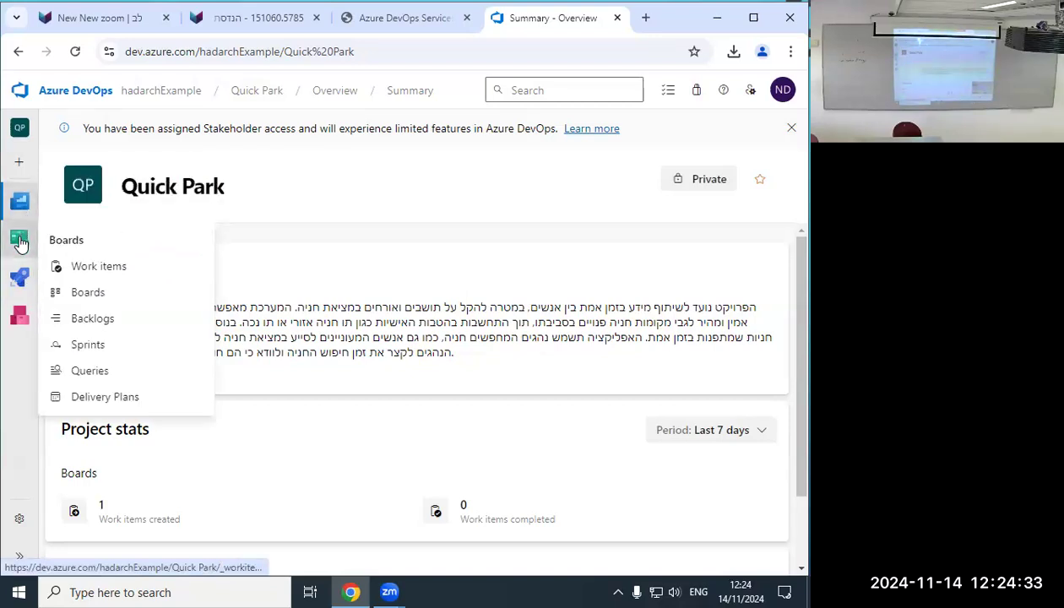
Open the Quick Park Team Backlogs and close the 'Try the New Azure Boards' popup.
left_click(99, 322)
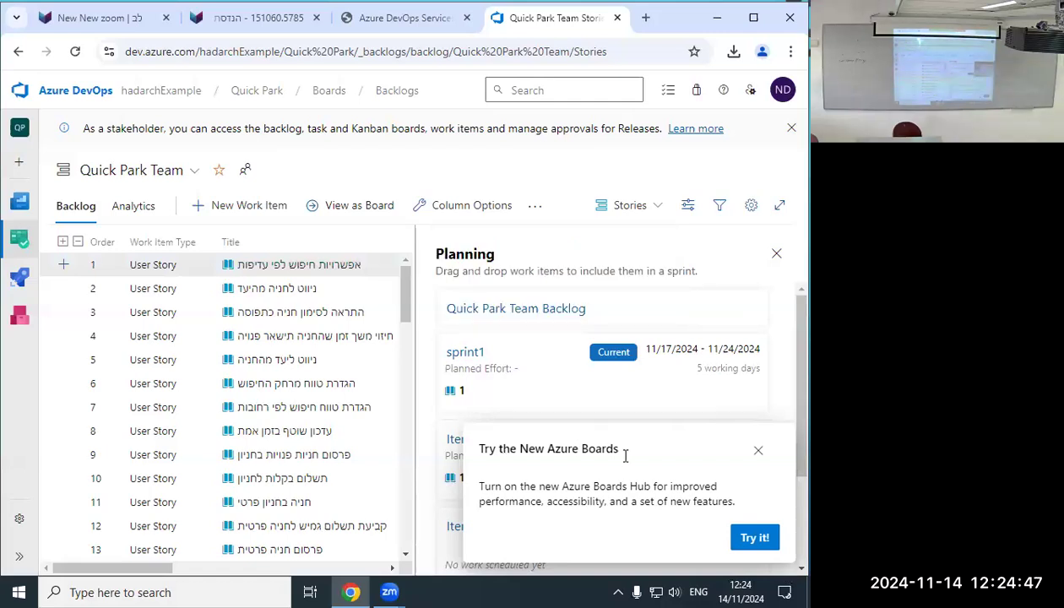
left_click(735, 269)
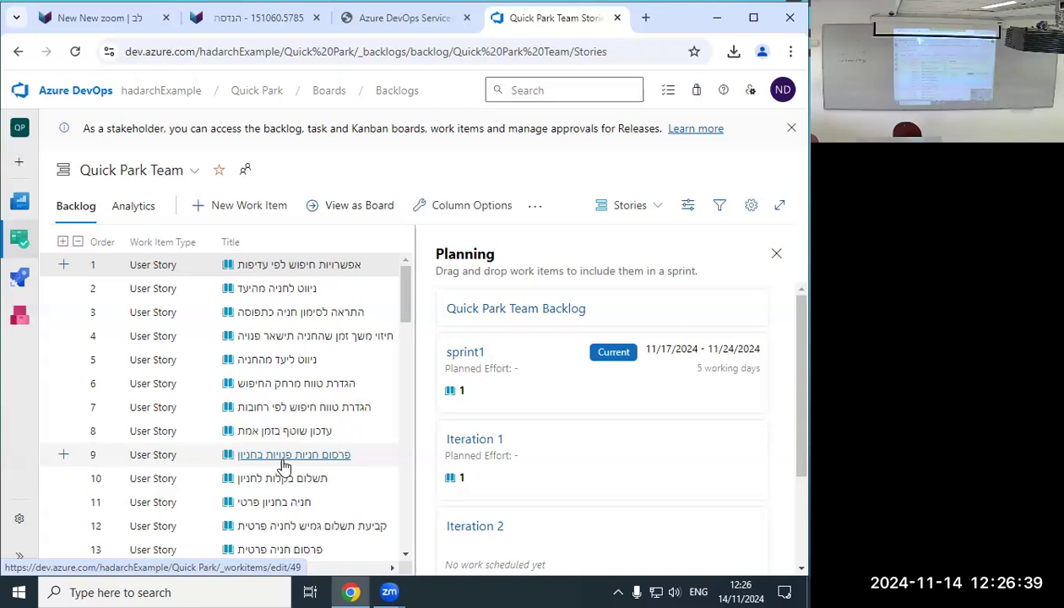
Show the Quick Park Team stories backlog as a Kanban board with 'View as Board'.
scroll(284, 466, "down", 10)
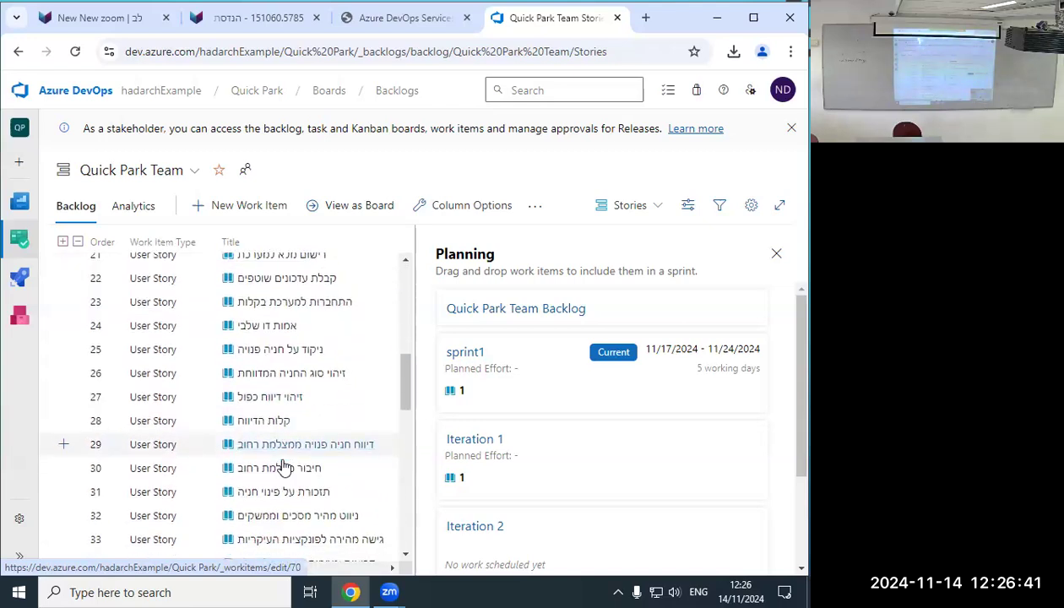
scroll(284, 467, "up", 10)
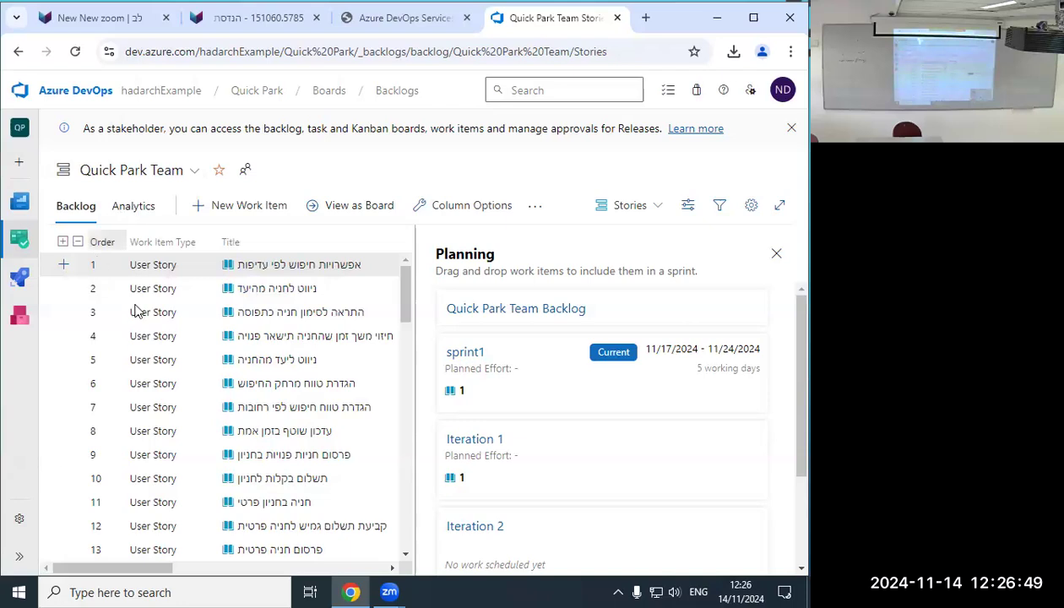
left_click(353, 206)
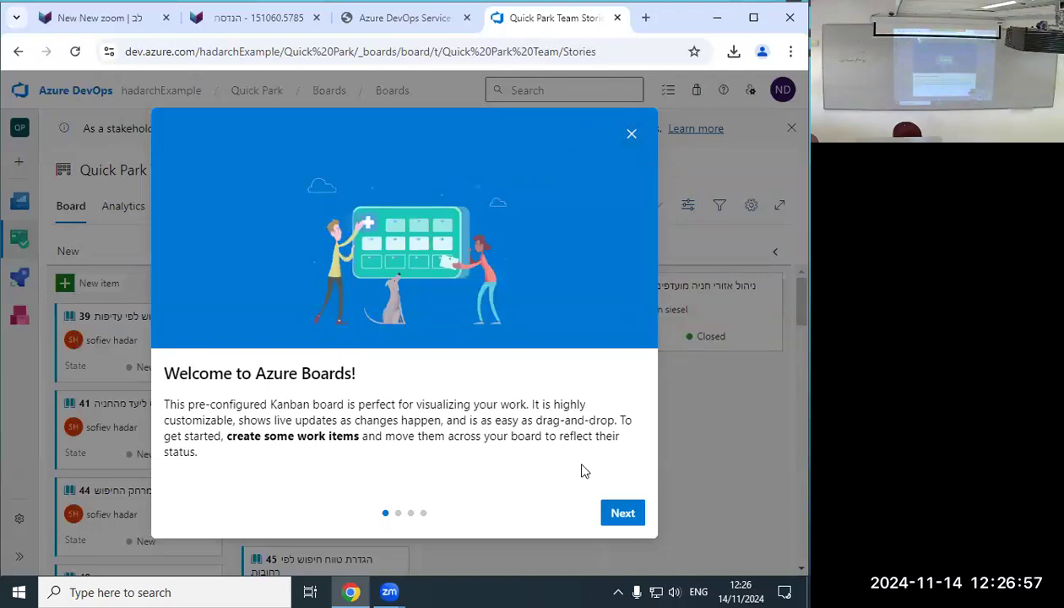
Step through and finish the Welcome to Azure Boards introduction.
left_click(609, 520)
left_click(610, 520)
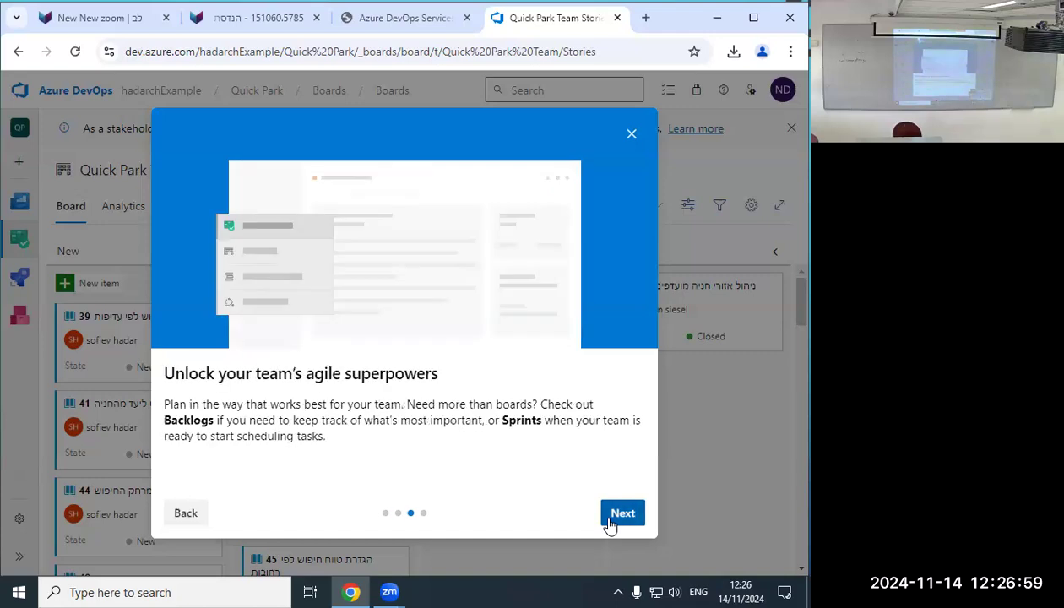
left_click(609, 520)
left_click(609, 519)
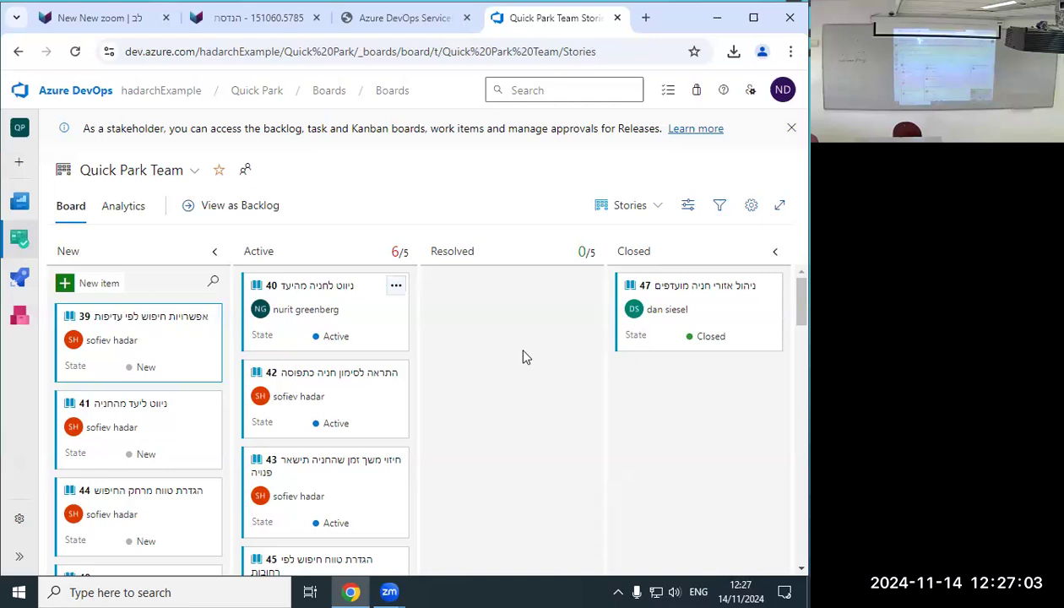
After a trial drag of story 39, move story 40 from Active to Resolved, then Closed.
scroll(615, 354, "down", 2)
scroll(544, 361, "up", 2)
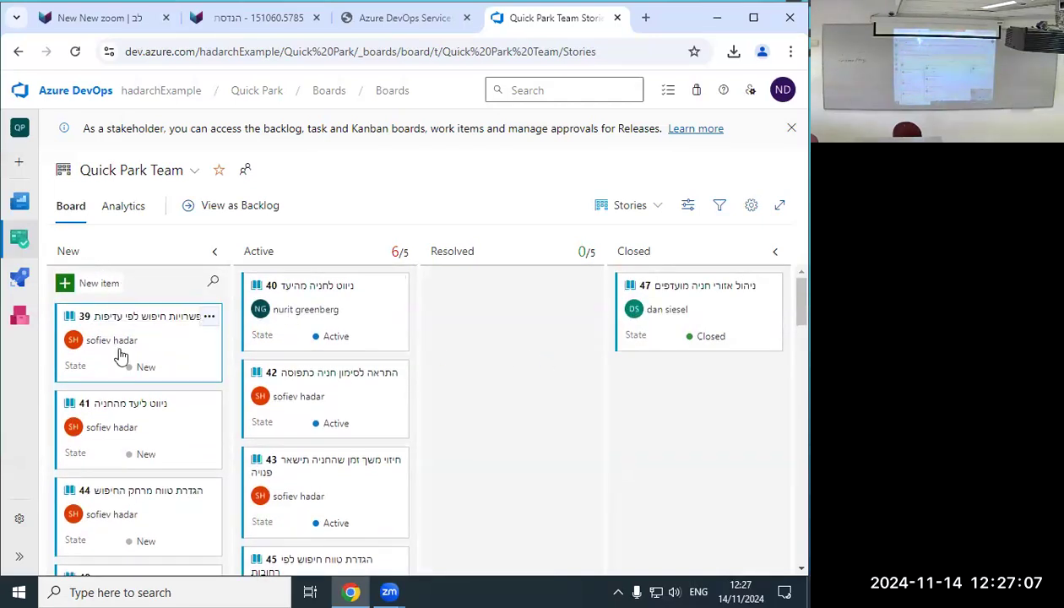
left_click_drag(142, 366, 112, 351)
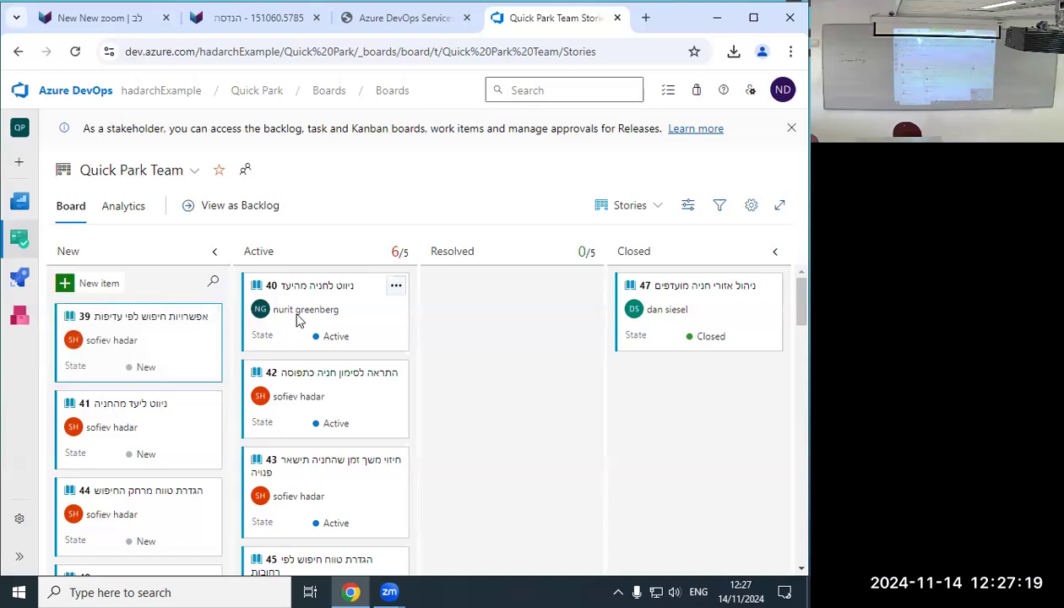
left_click_drag(298, 319, 476, 358)
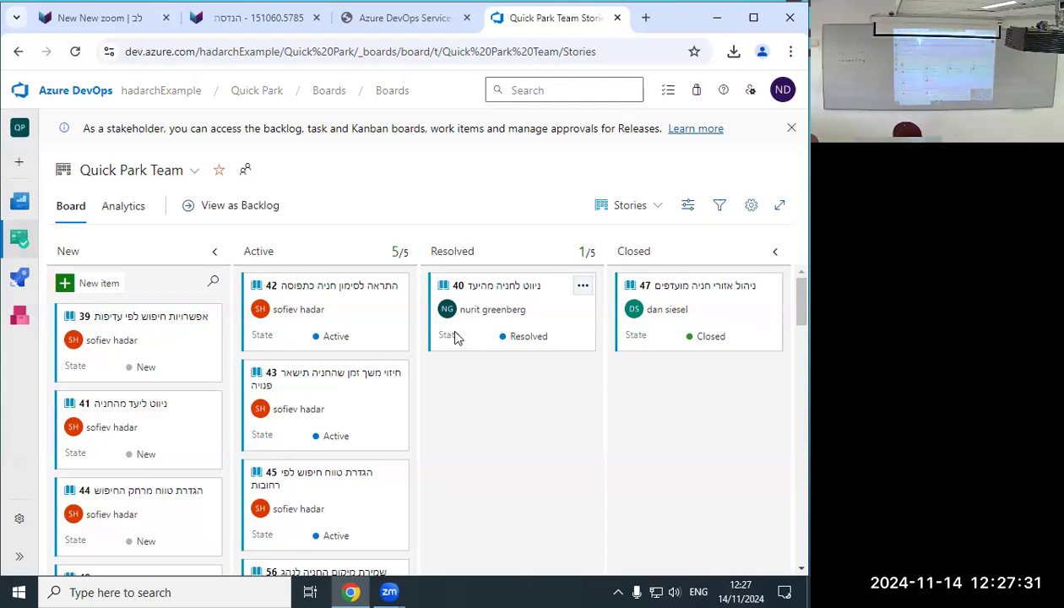
left_click_drag(498, 327, 332, 304)
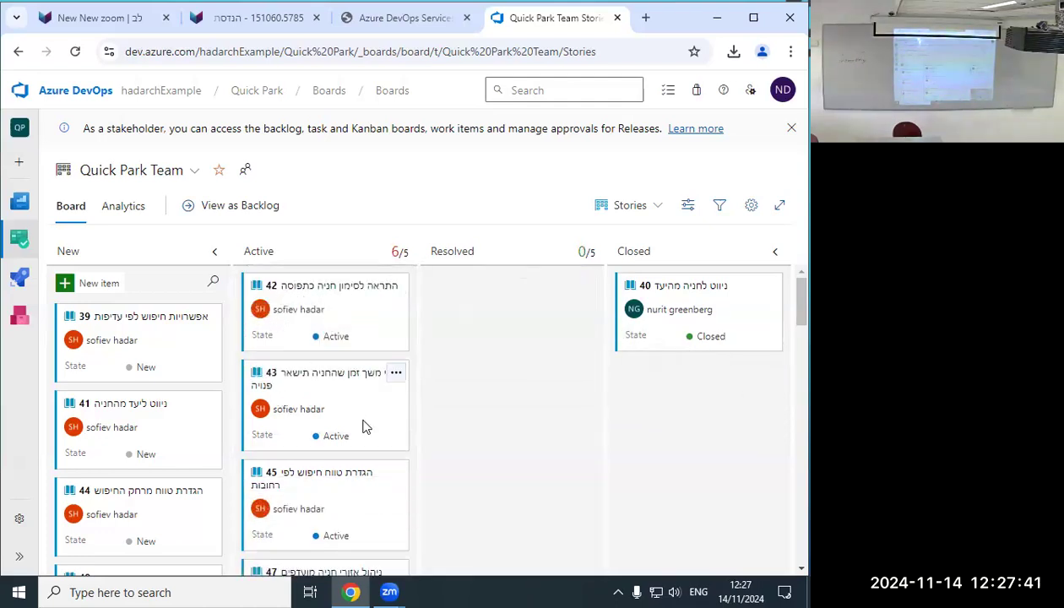
scroll(367, 421, "down", 3)
scroll(368, 428, "up", 5)
scroll(482, 315, "down", 2)
scroll(485, 315, "down", 8)
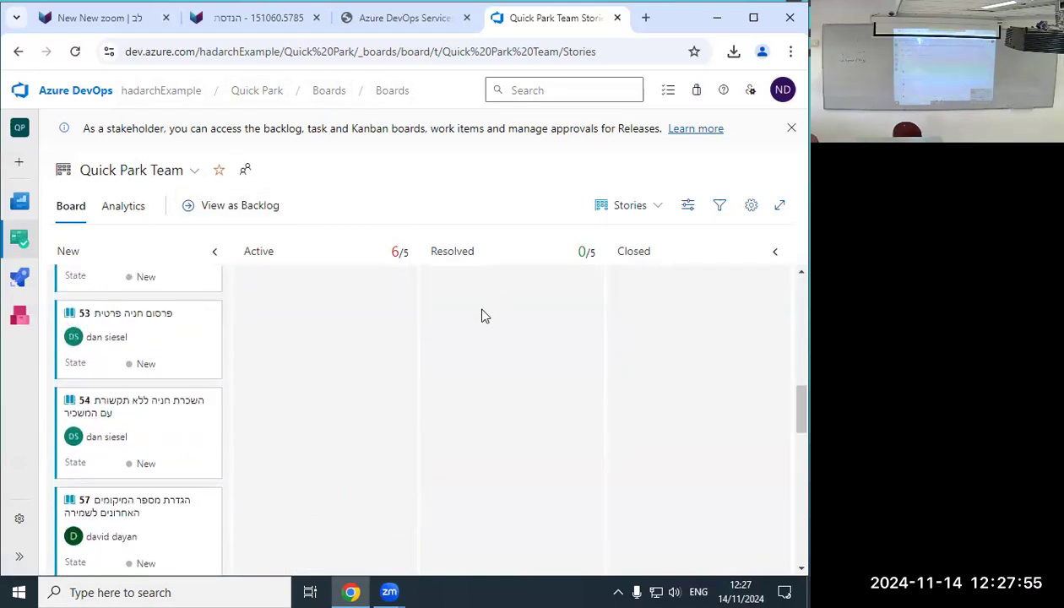
scroll(498, 295, "up", 4)
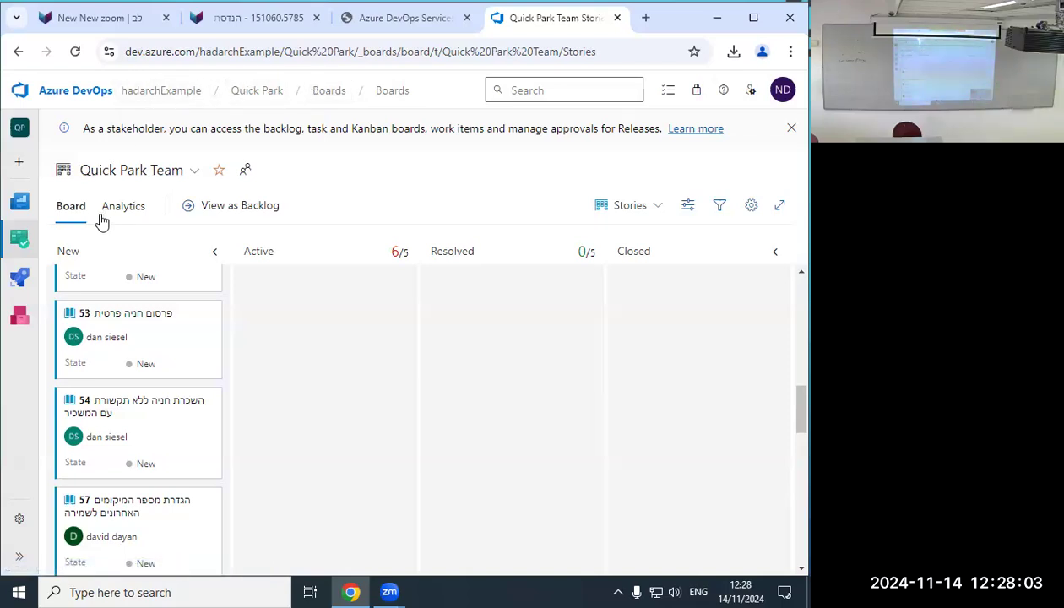
mouse_move(24, 239)
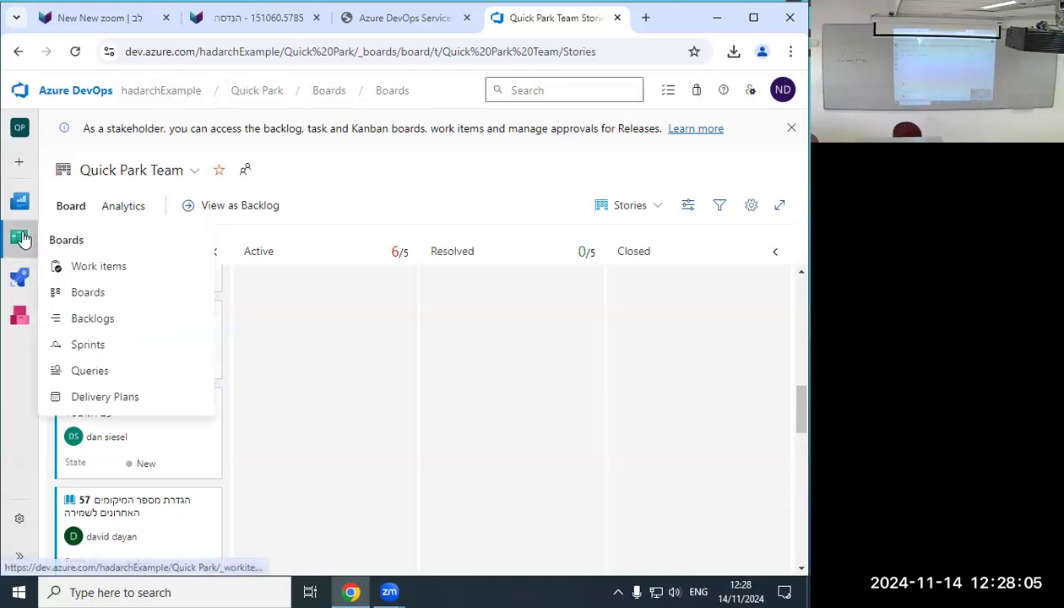
mouse_move(32, 269)
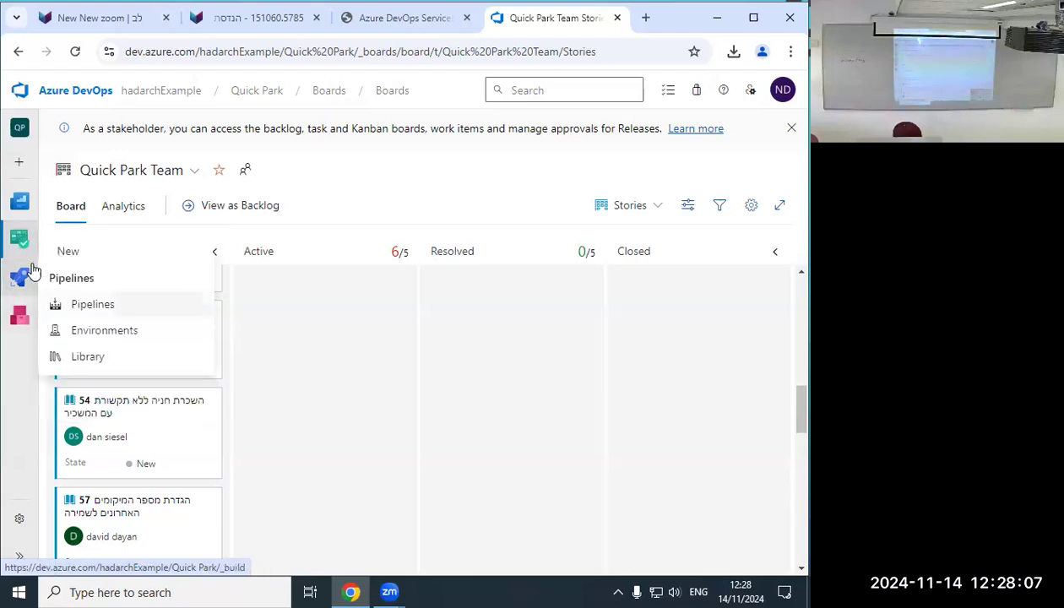
mouse_move(26, 200)
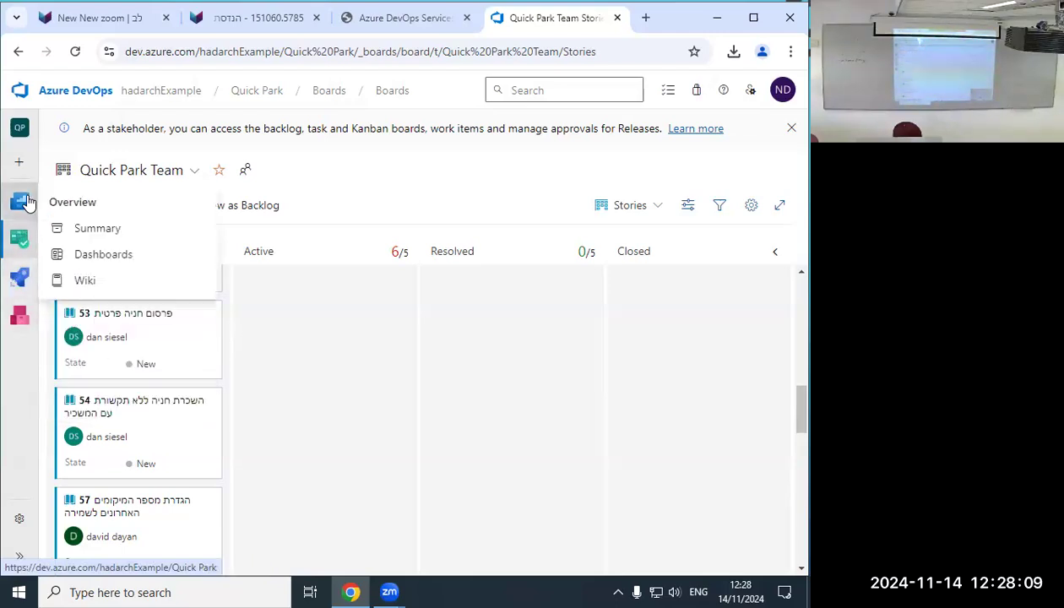
left_click(93, 265)
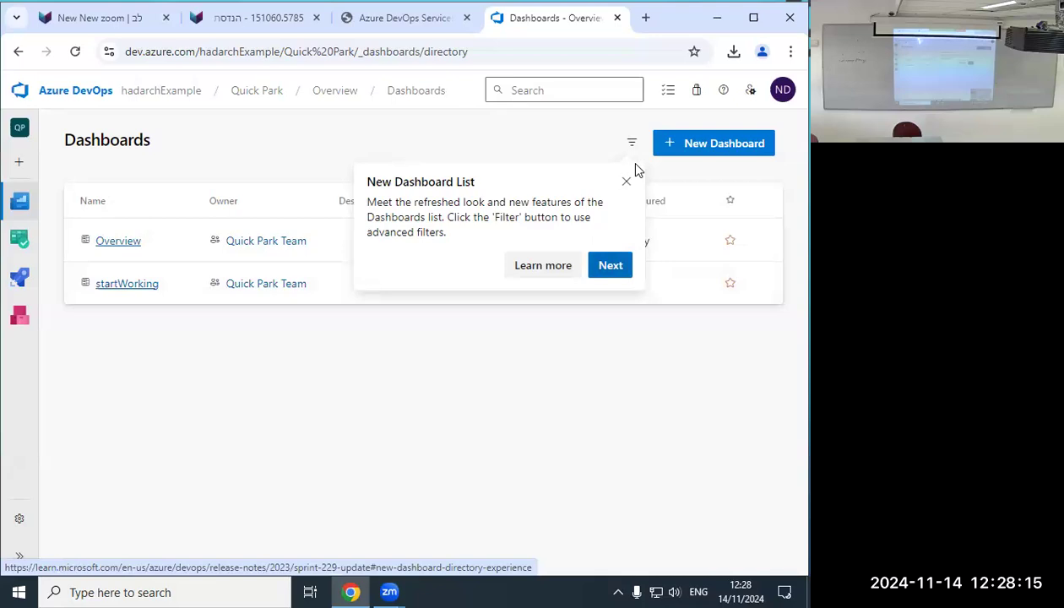
Dismiss the dashboard list introduction on the Quick Park dashboards.
left_click(616, 265)
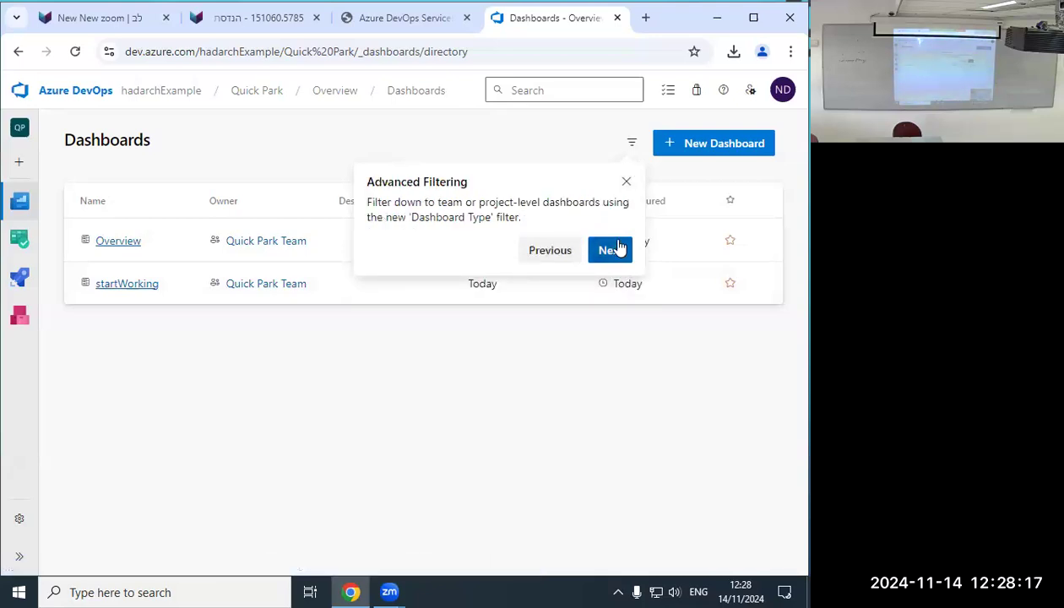
left_click(617, 250)
left_click(539, 237)
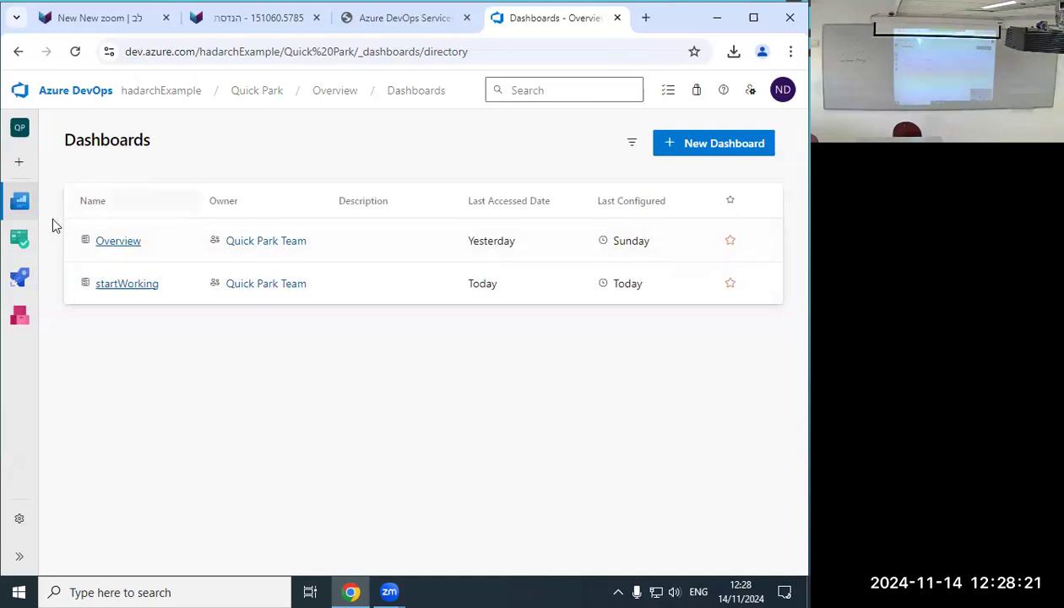
Open the Quick Park project wiki, then the Boards Work items list.
mouse_move(27, 203)
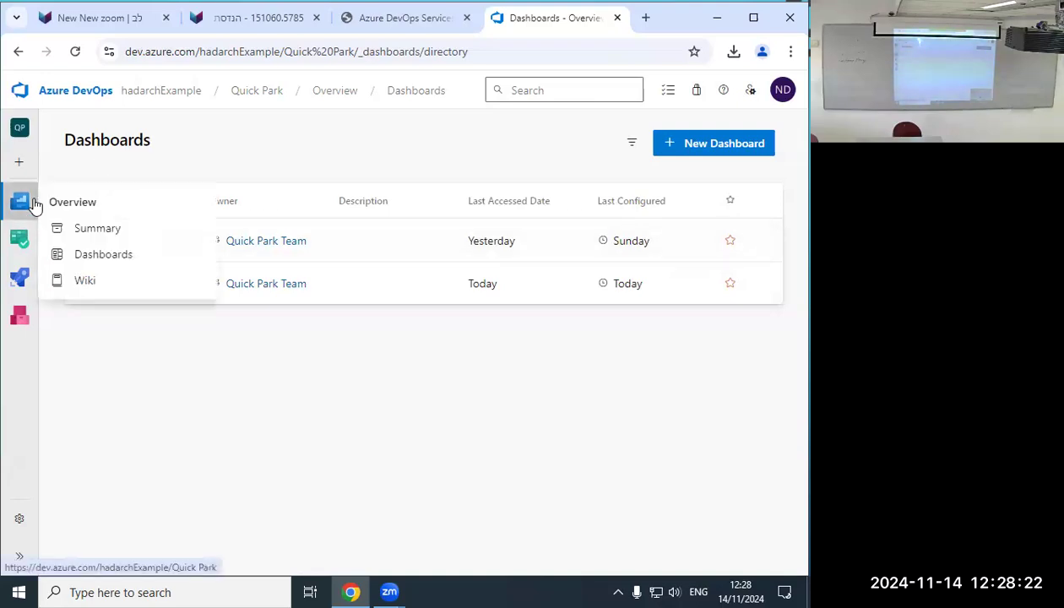
left_click(84, 282)
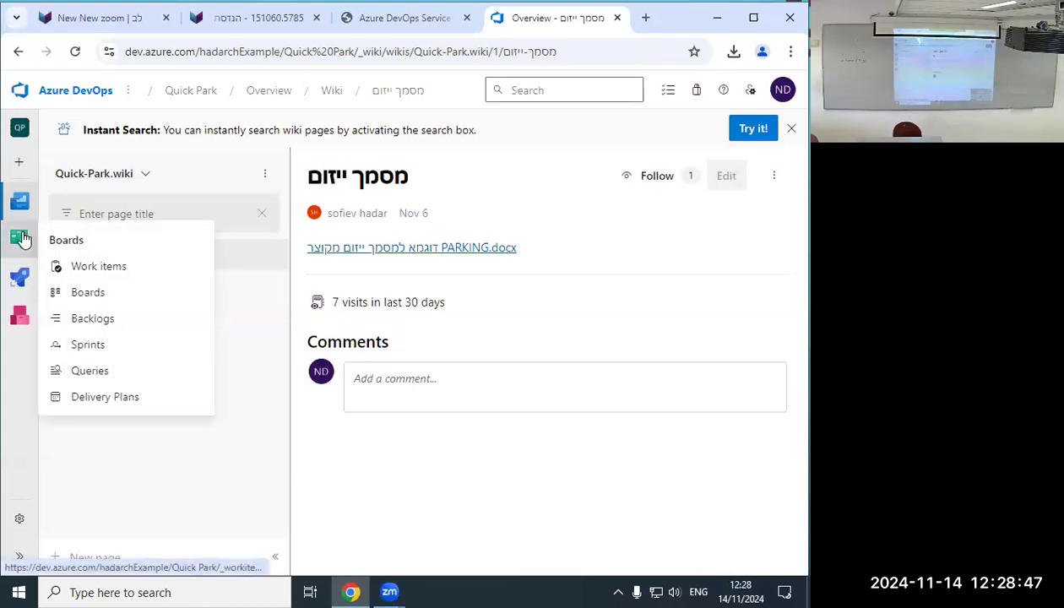
left_click(85, 268)
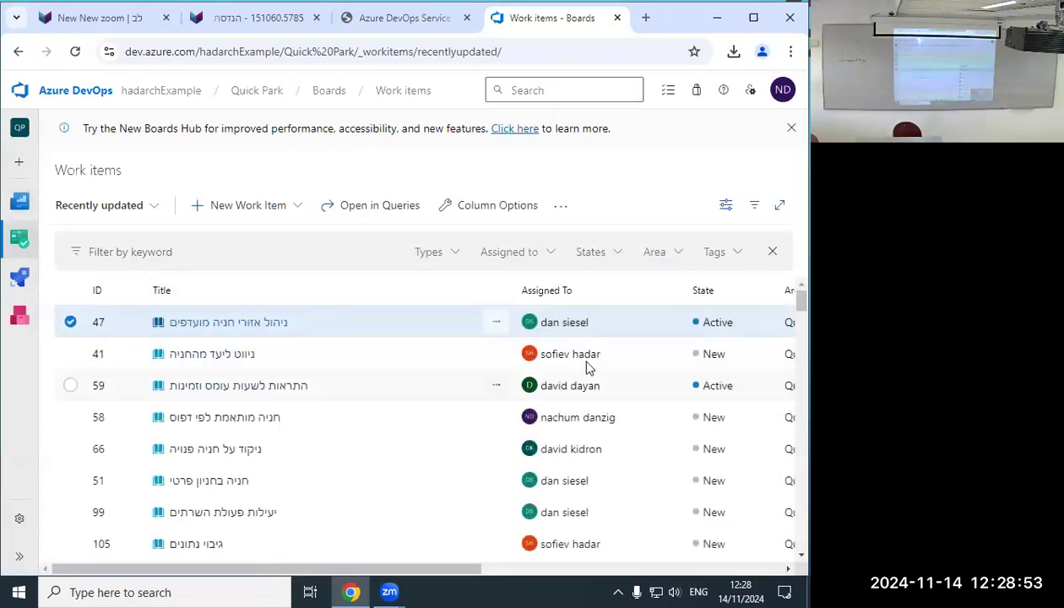
Scroll down the recently updated work items to 110 Epic3 and open it.
scroll(589, 368, "down", 6)
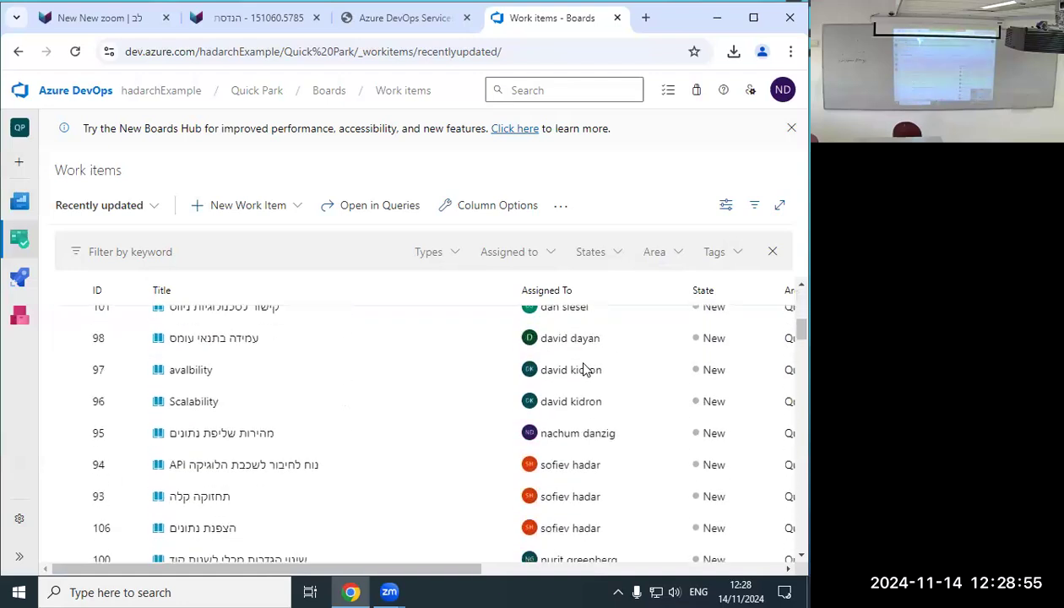
scroll(586, 370, "down", 1)
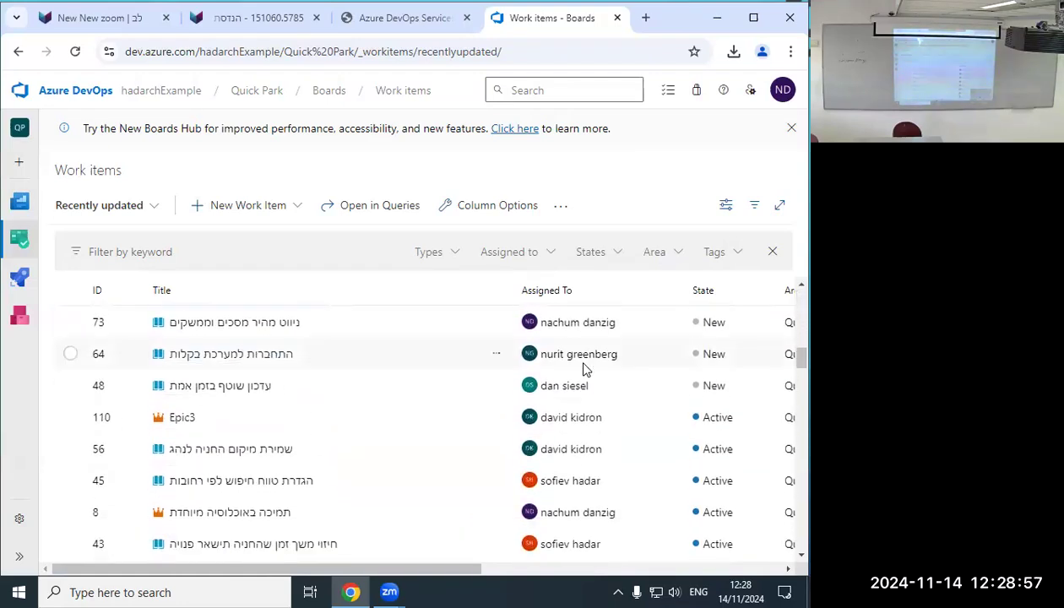
scroll(589, 367, "down", 3)
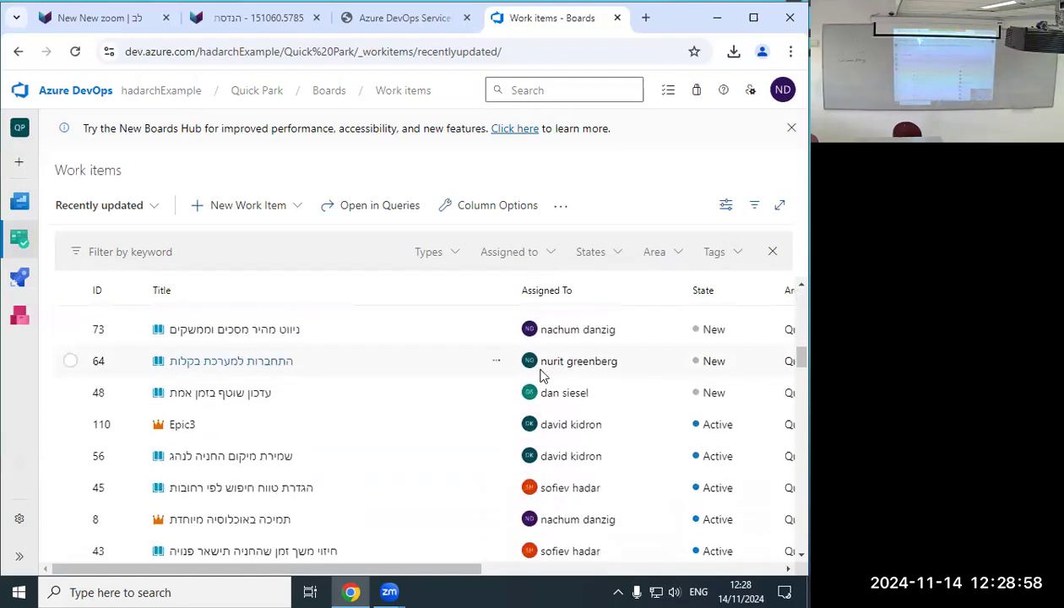
left_click(164, 424)
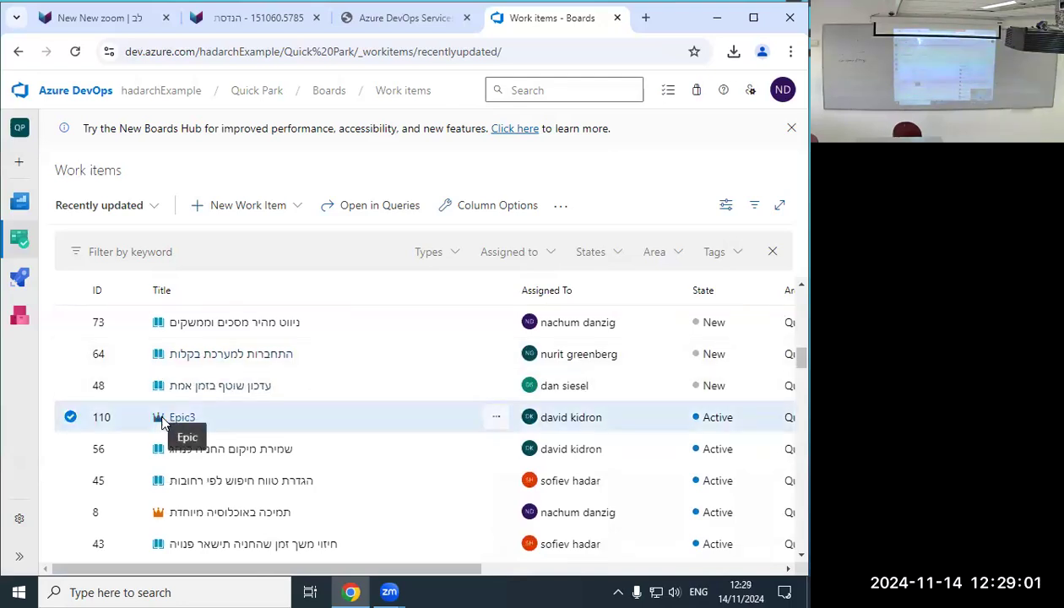
double_click(140, 409)
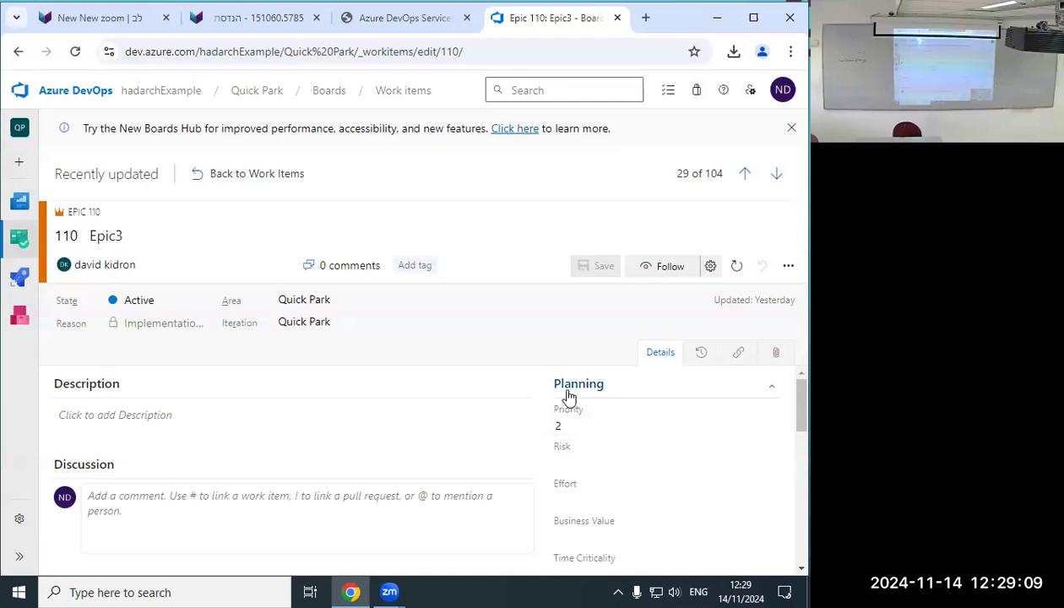
From Epic 110's Related Work, choose Add link > New item to start a child item.
scroll(411, 374, "down", 3)
scroll(413, 373, "down", 5)
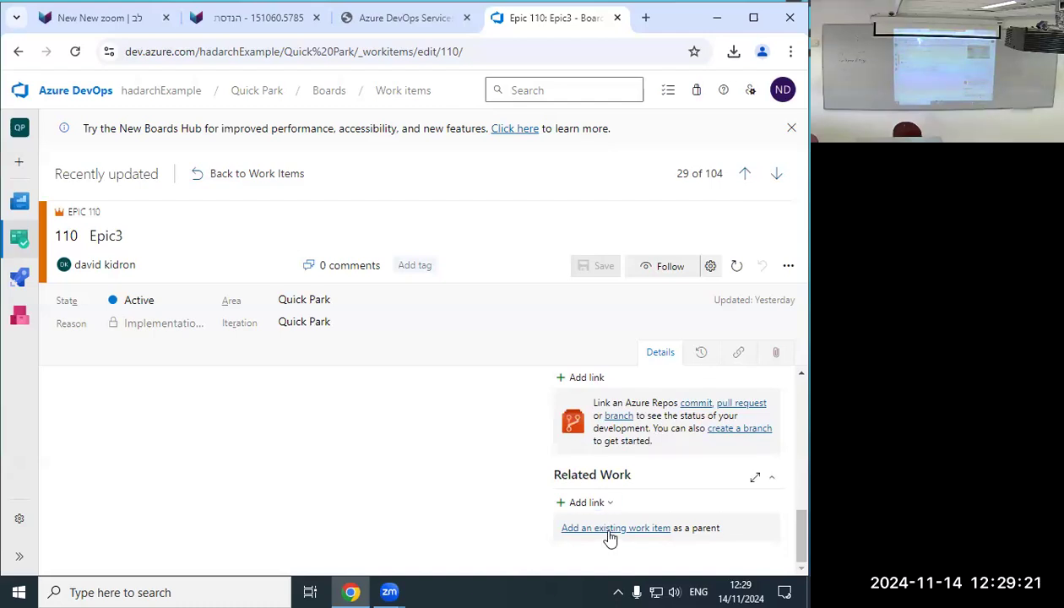
left_click(602, 502)
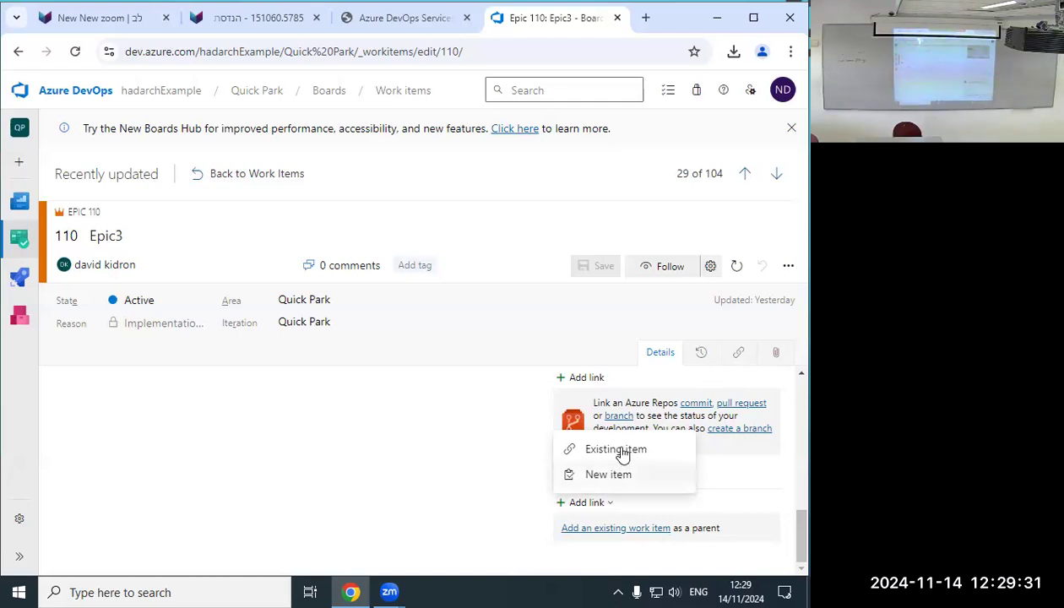
left_click(623, 479)
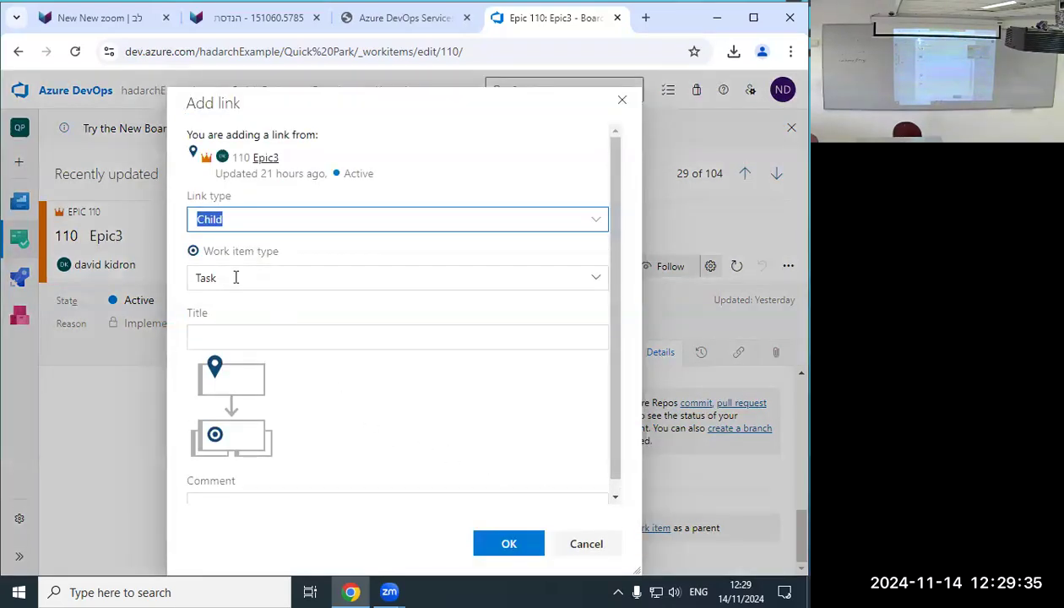
Make the new linked item a Feature and enter its title about the fire hydrant.
left_click(235, 277)
left_click(563, 282)
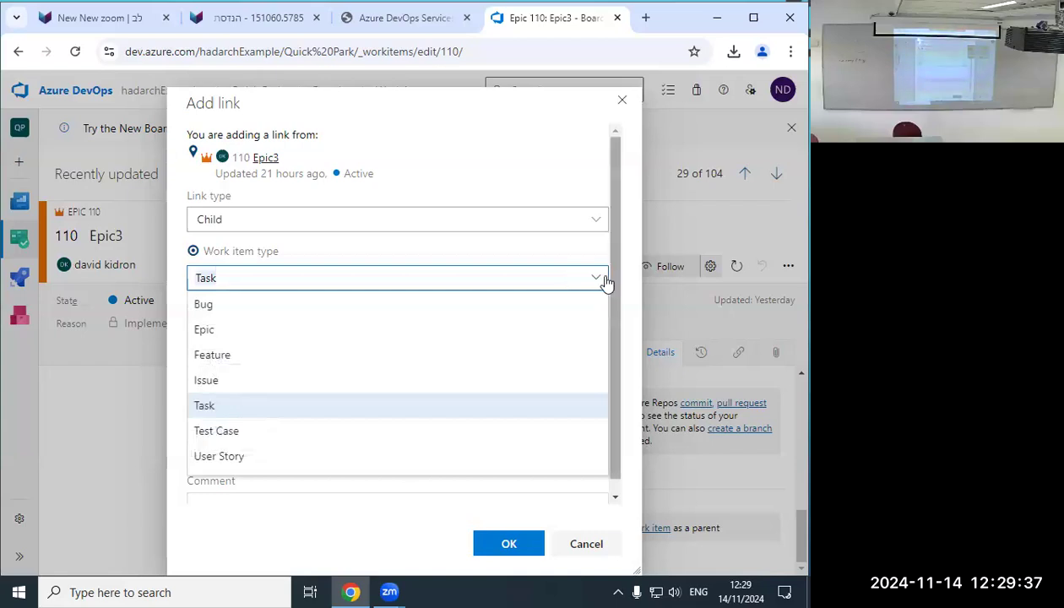
left_click(597, 280)
left_click(597, 280)
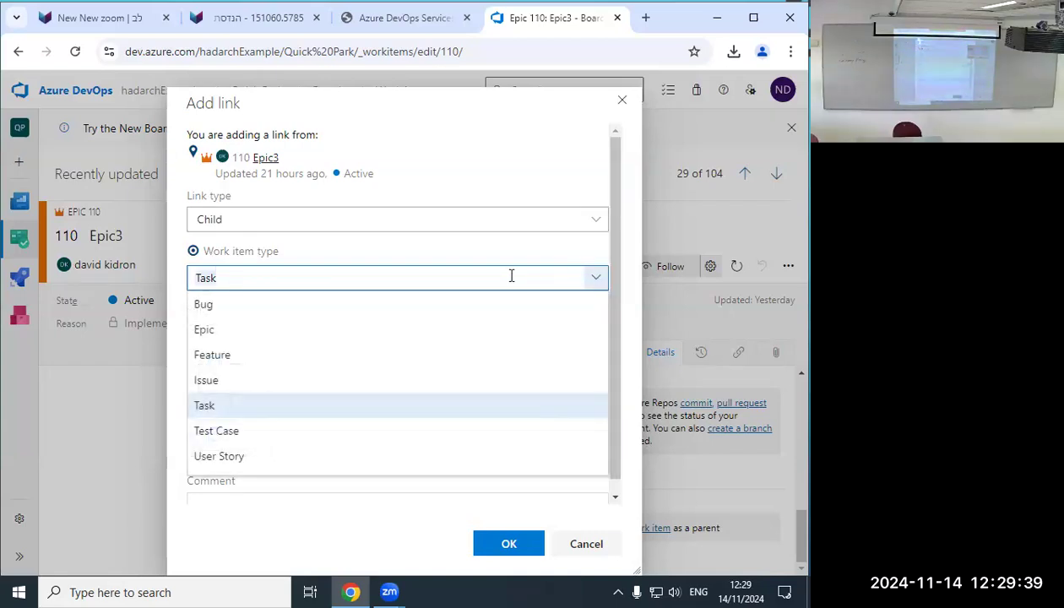
left_click(208, 358)
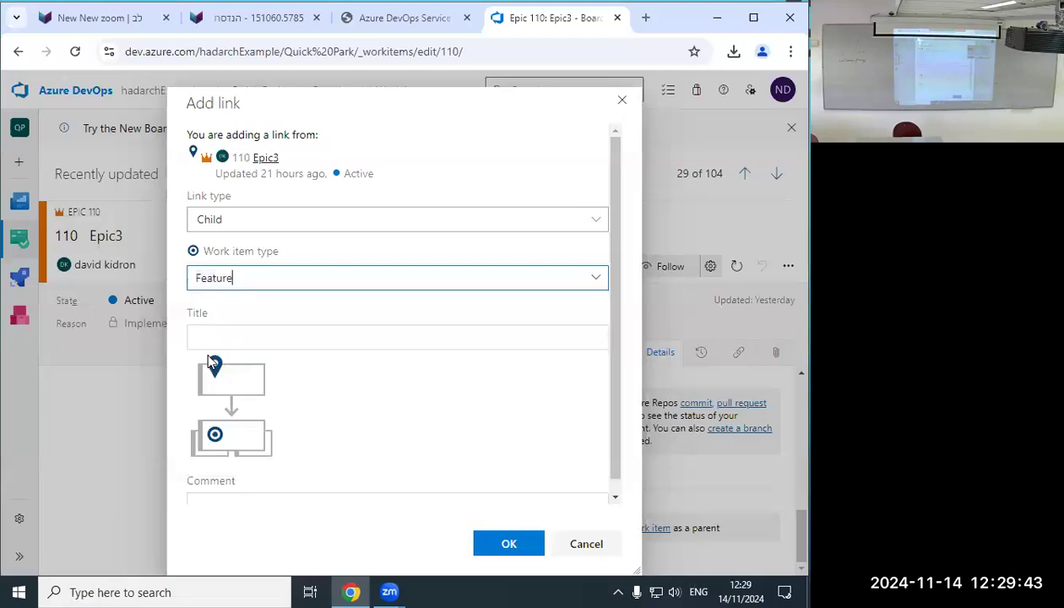
left_click(218, 336)
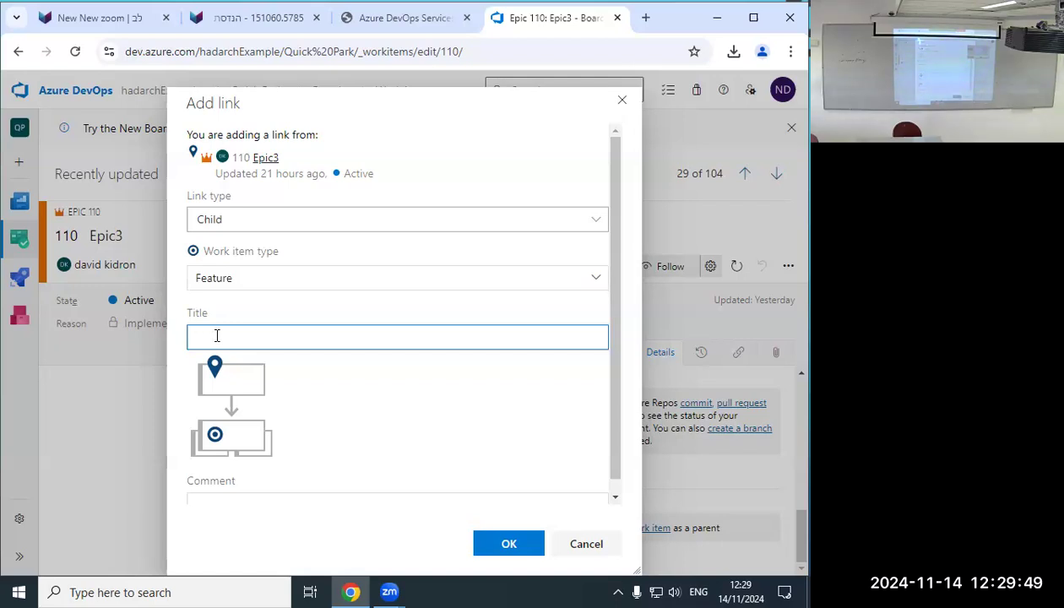
type("indicate firehydrant ")
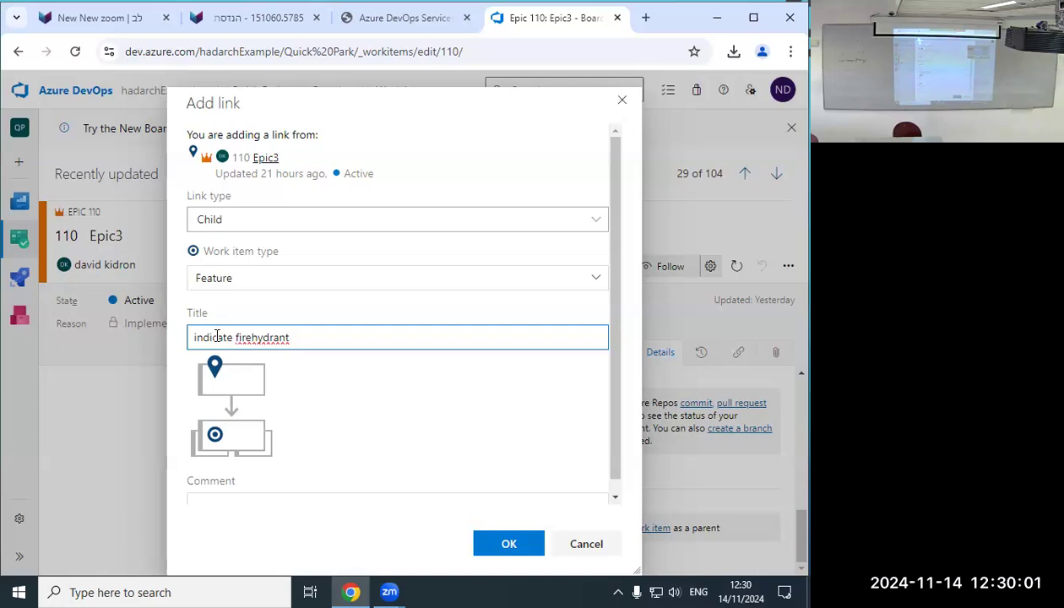
type("placed at parting spot")
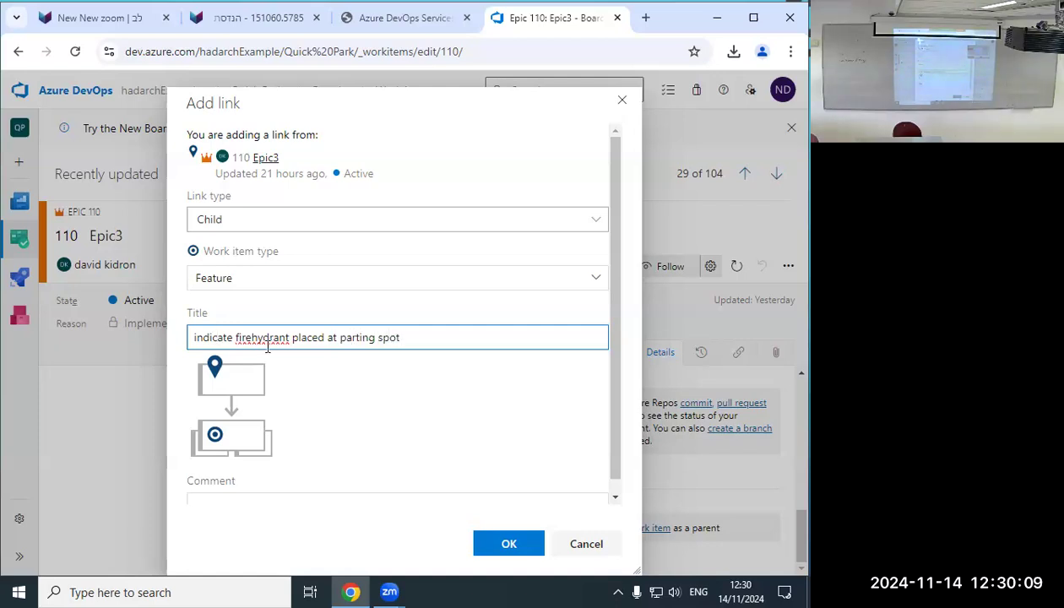
Correct 'firehydrant' to 'fire hydrant', keep Child as the link type, and confirm.
left_click(250, 338)
key("alt")
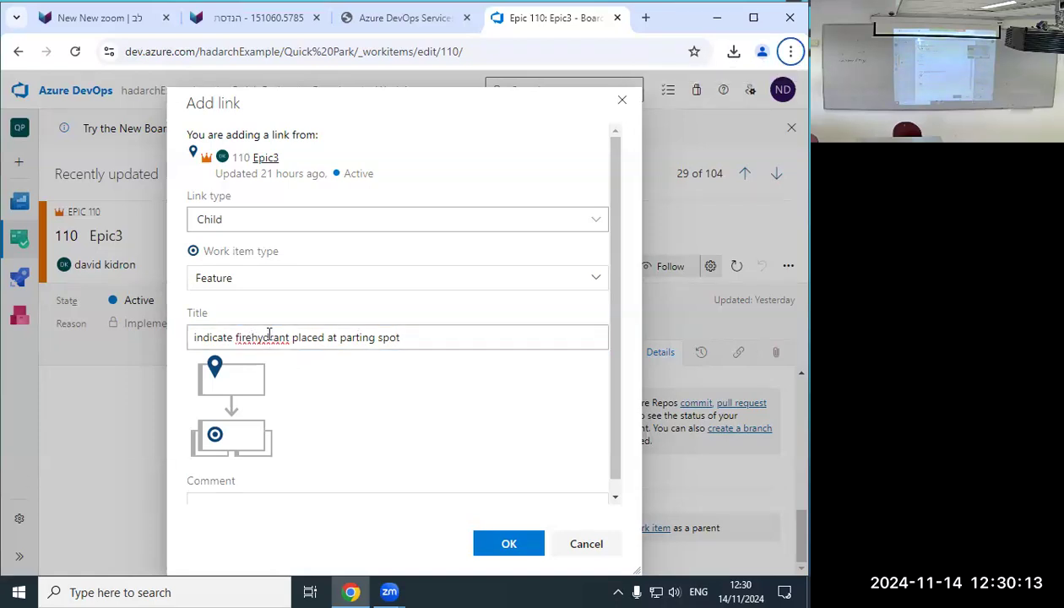
left_click(252, 337)
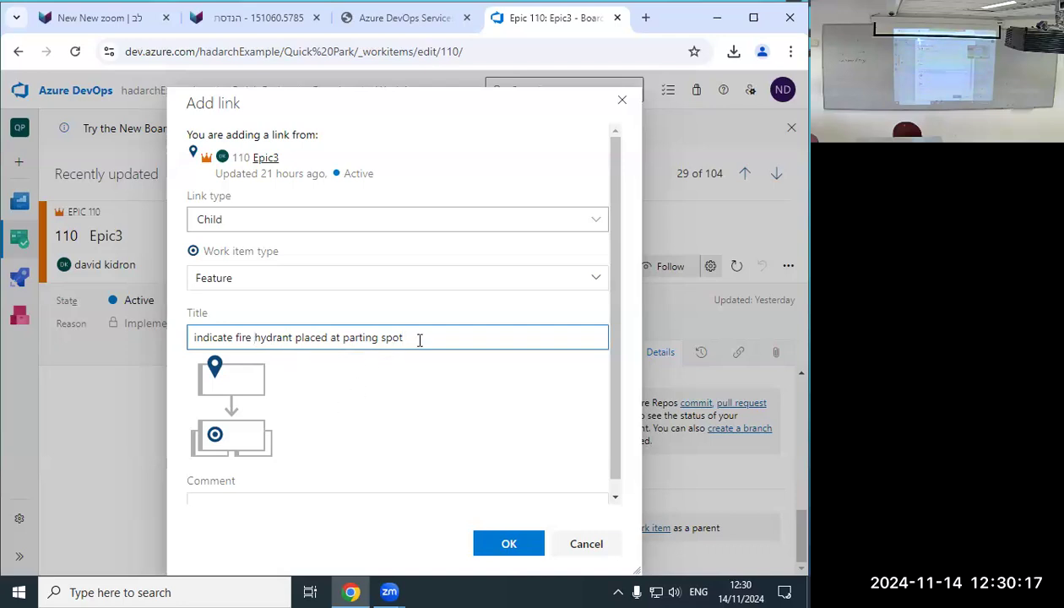
left_click(226, 222)
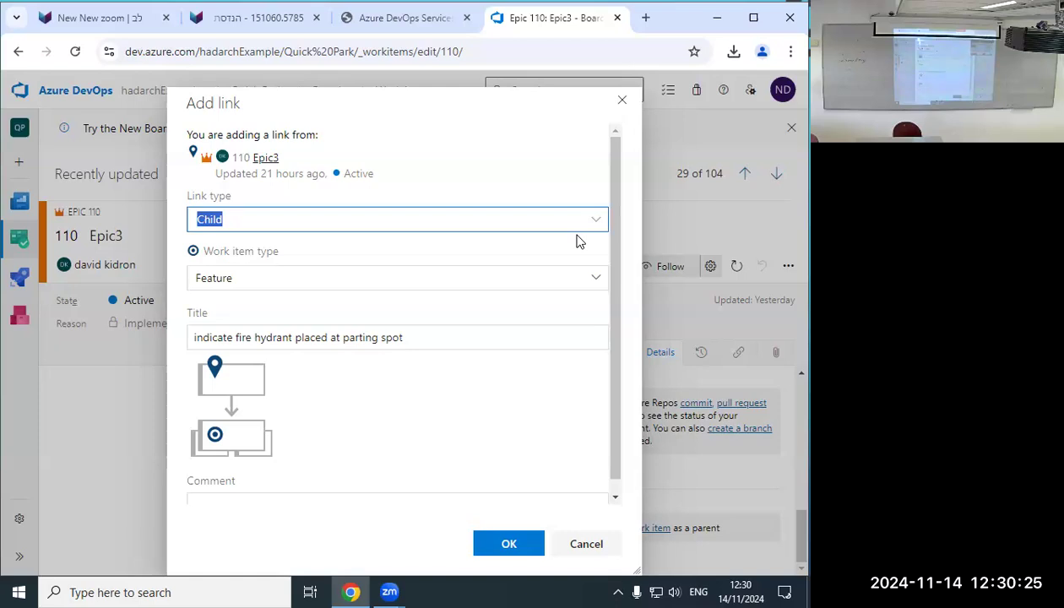
left_click(603, 221)
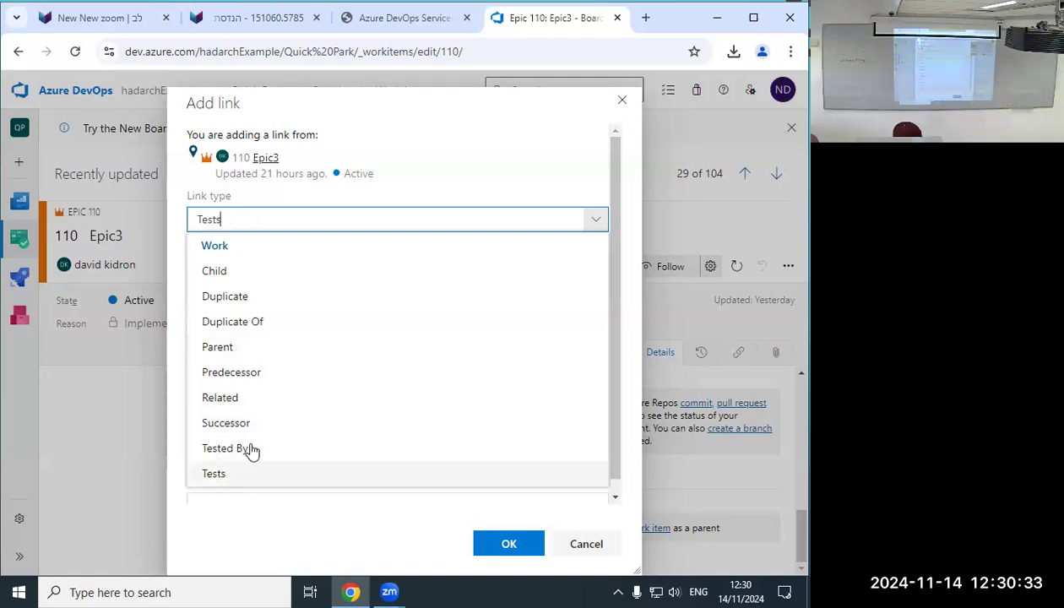
left_click(239, 270)
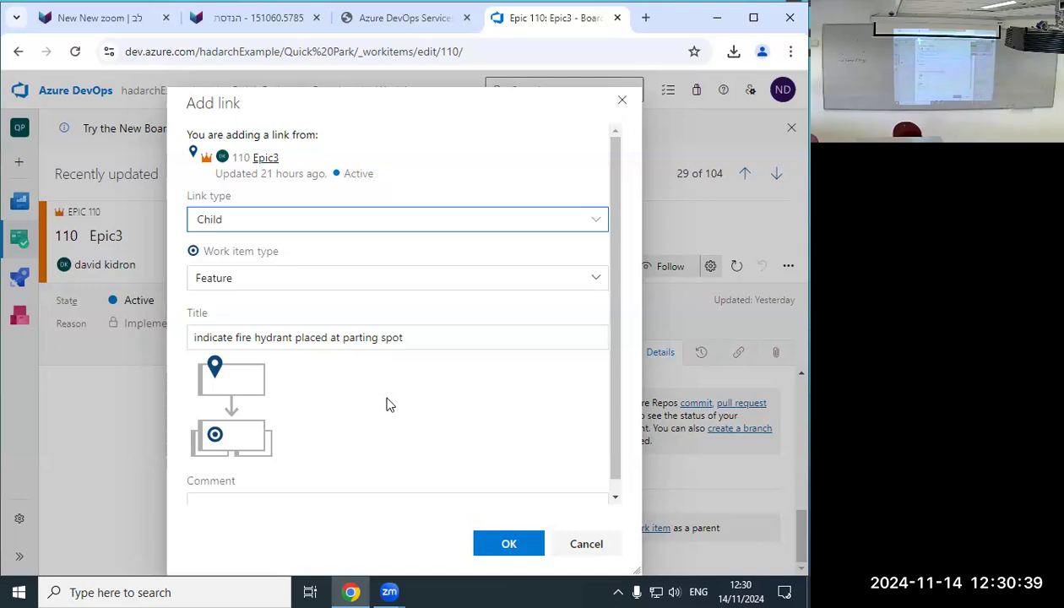
left_click(526, 550)
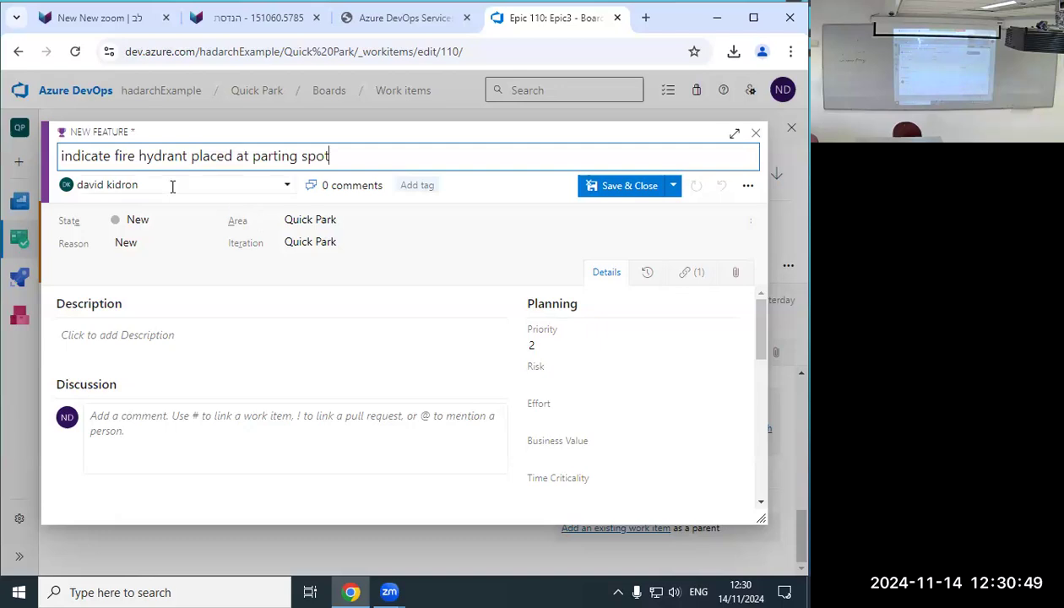
Assign the Feature to the suggested team member and set Risk to 2 - Medium.
left_click(290, 187)
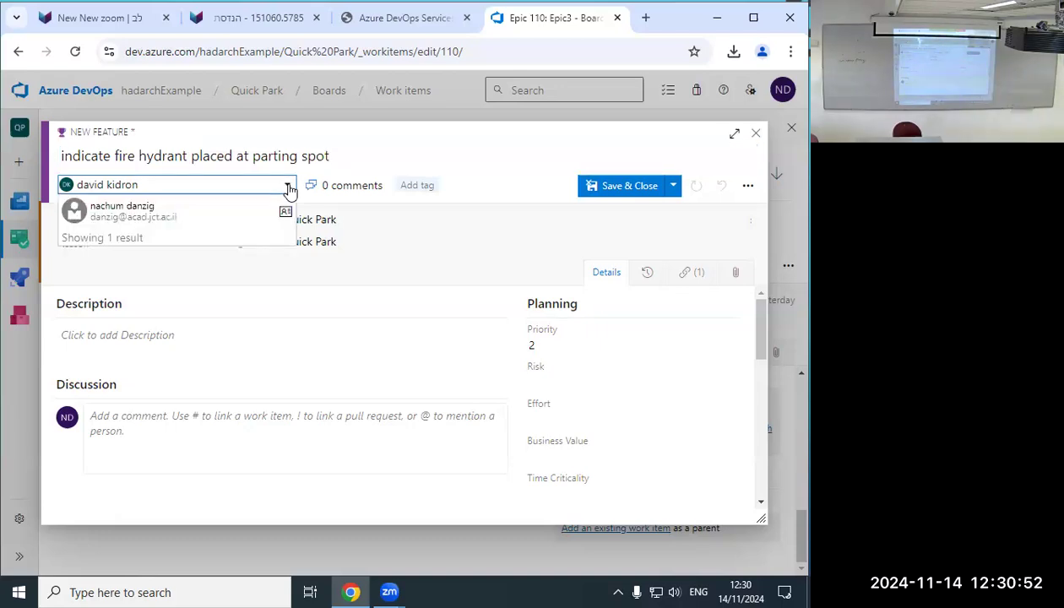
left_click(191, 214)
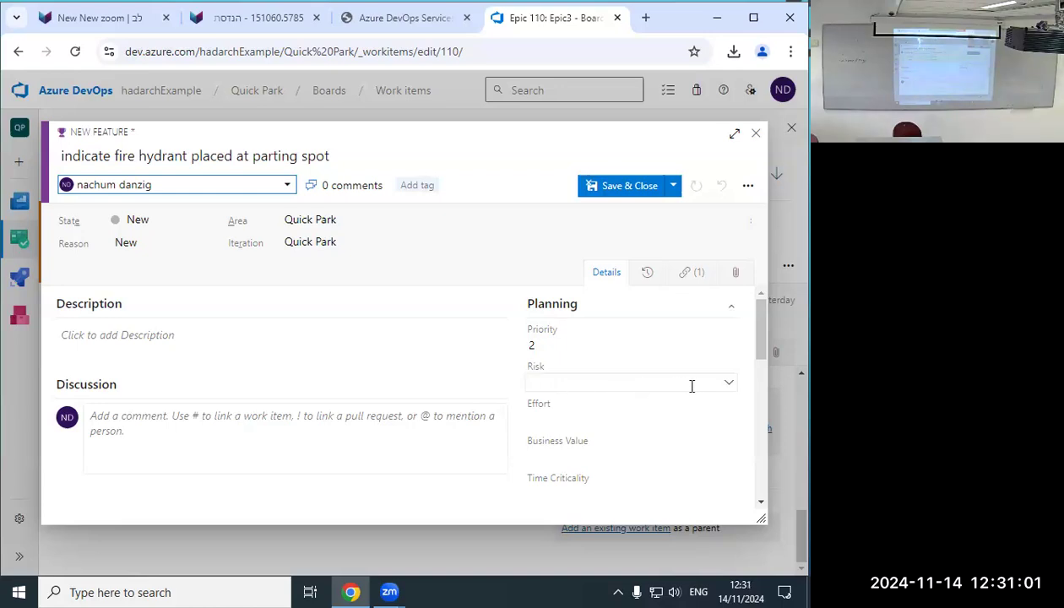
left_click(729, 387)
left_click(729, 387)
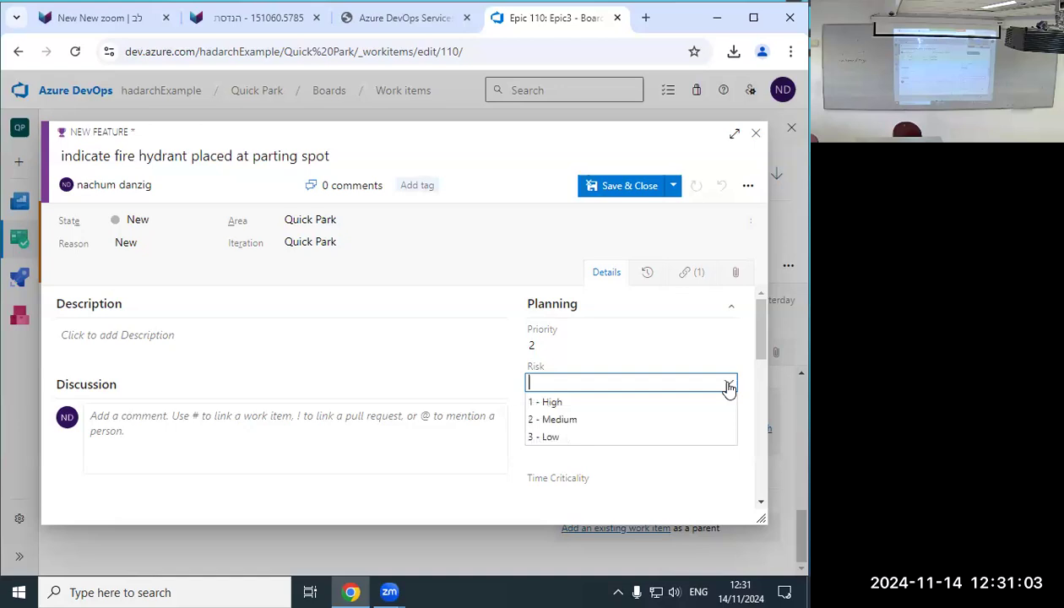
left_click(562, 418)
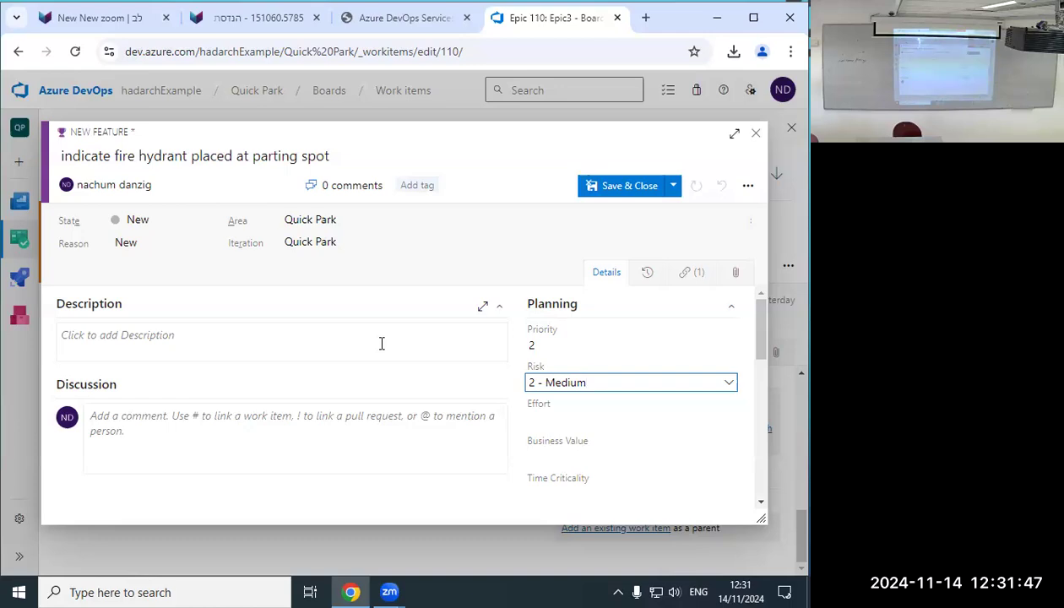
Leave the Description empty and save and close the Feature.
left_click(440, 347)
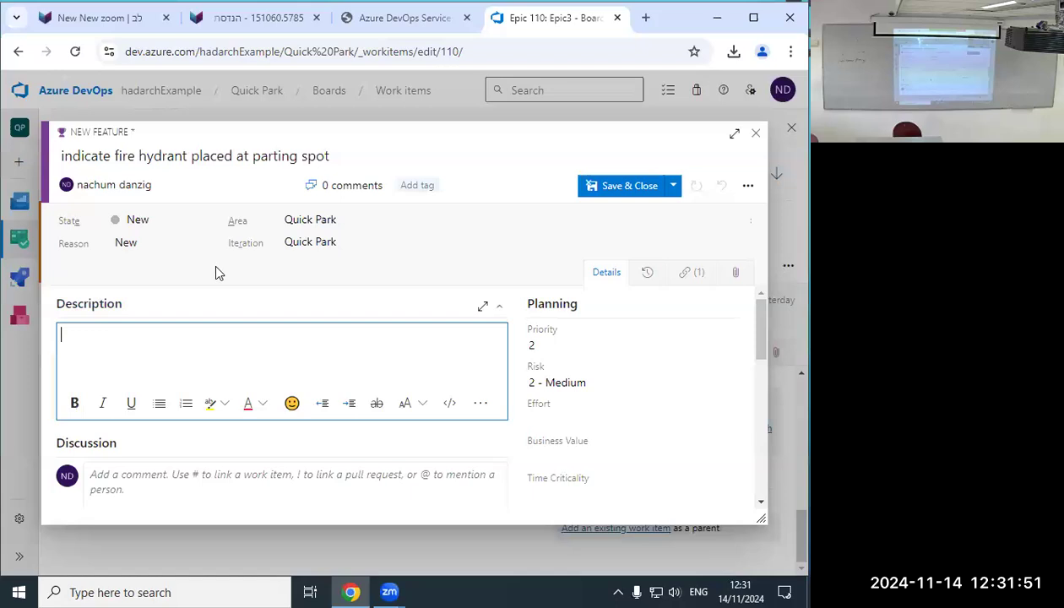
left_click(208, 303)
scroll(199, 375, "down", 3)
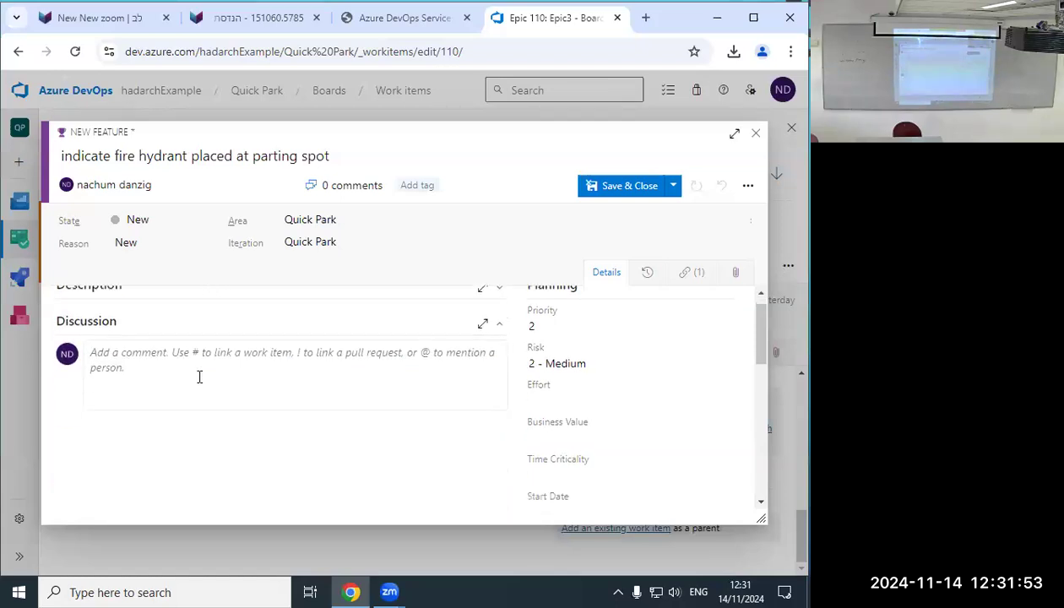
scroll(201, 385, "down", 3)
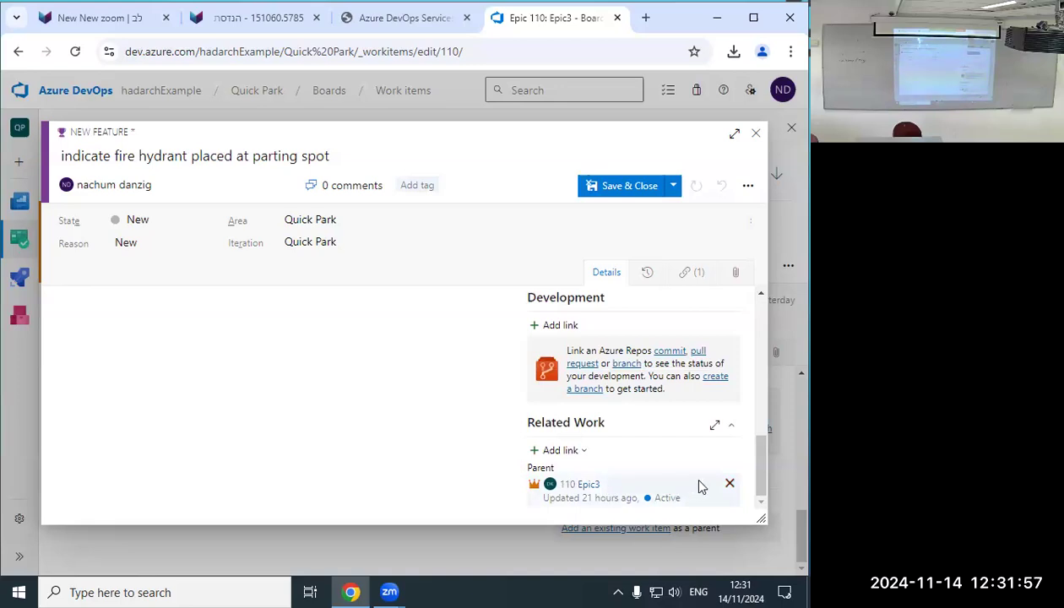
scroll(752, 374, "up", 6)
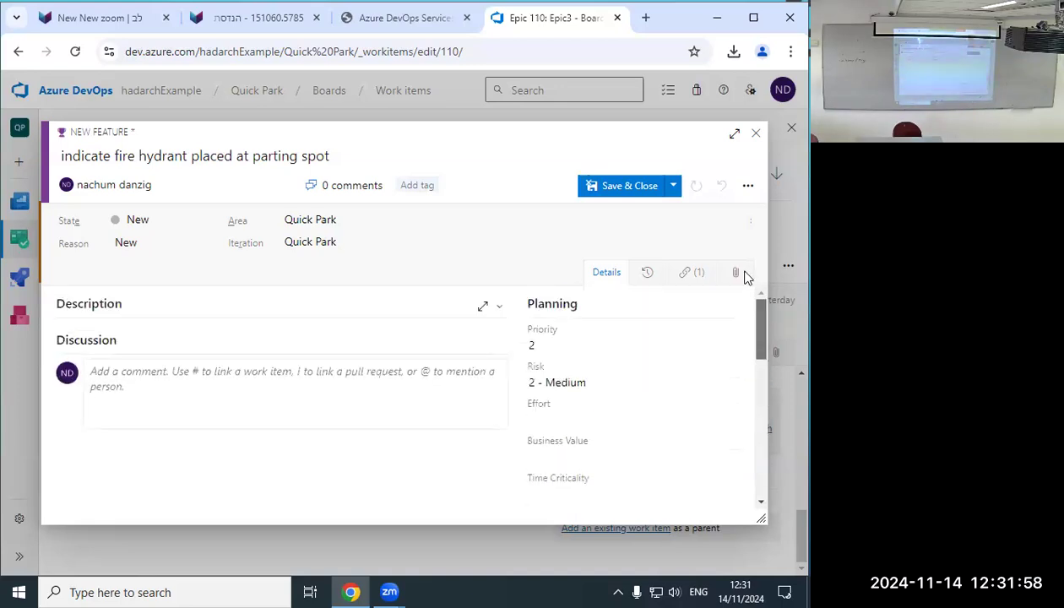
left_click(627, 193)
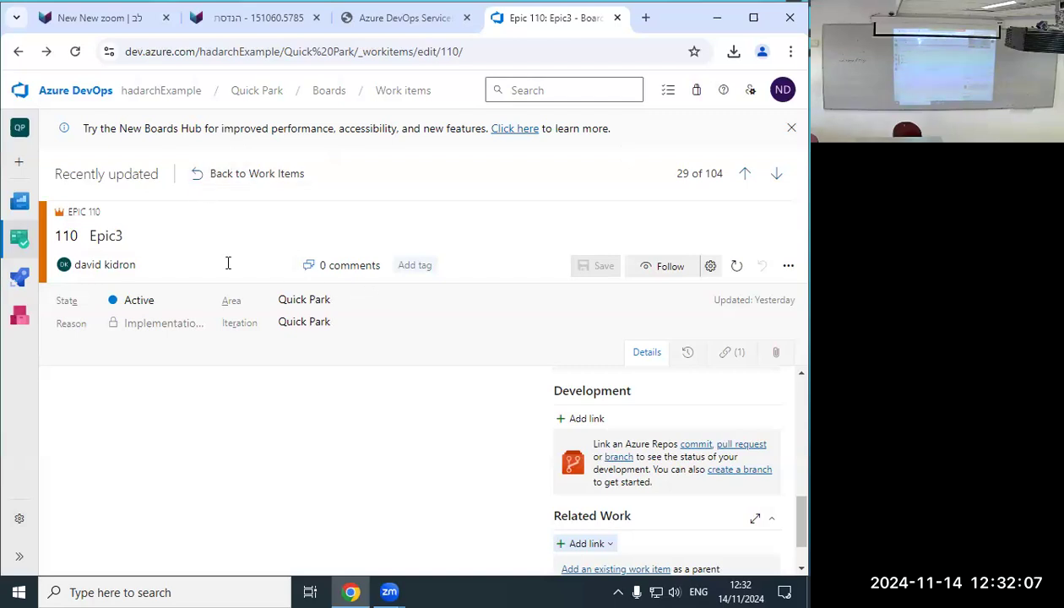
Go back to the Work items list and locate Feature 112 at the top.
left_click(236, 183)
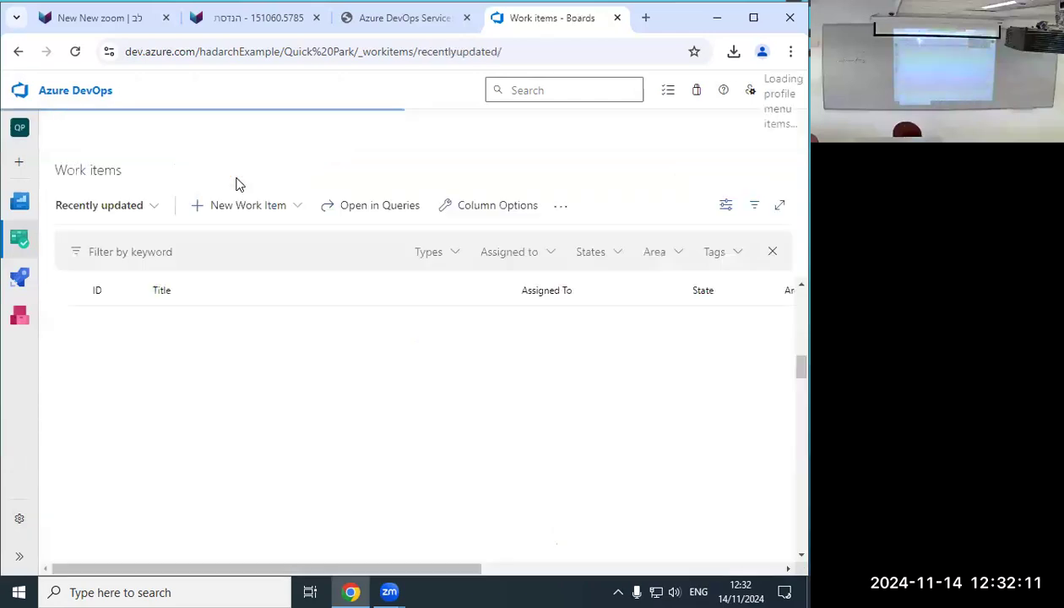
scroll(223, 371, "down", 15)
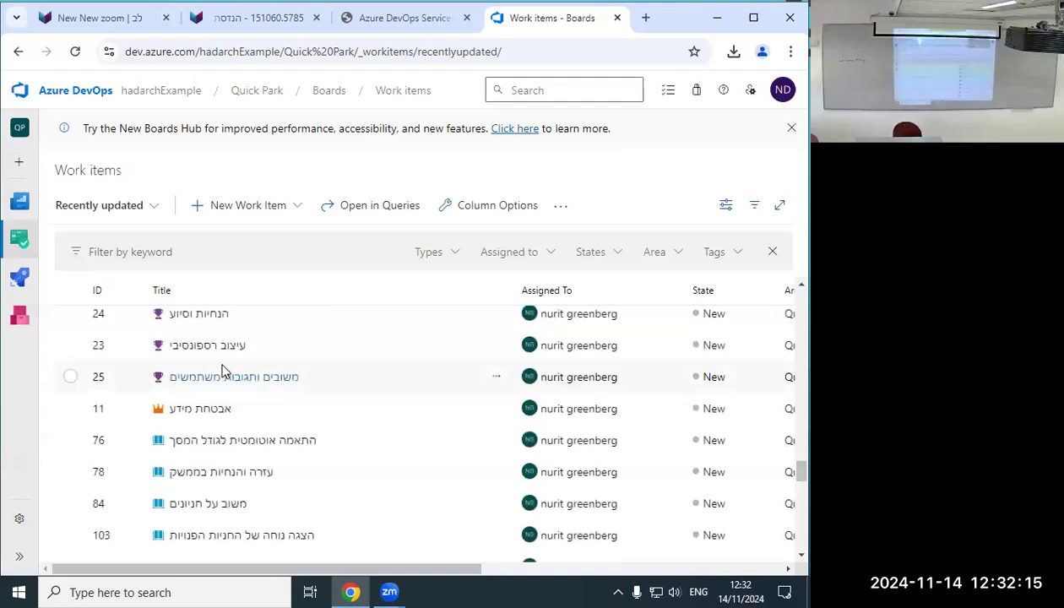
scroll(224, 371, "down", 10)
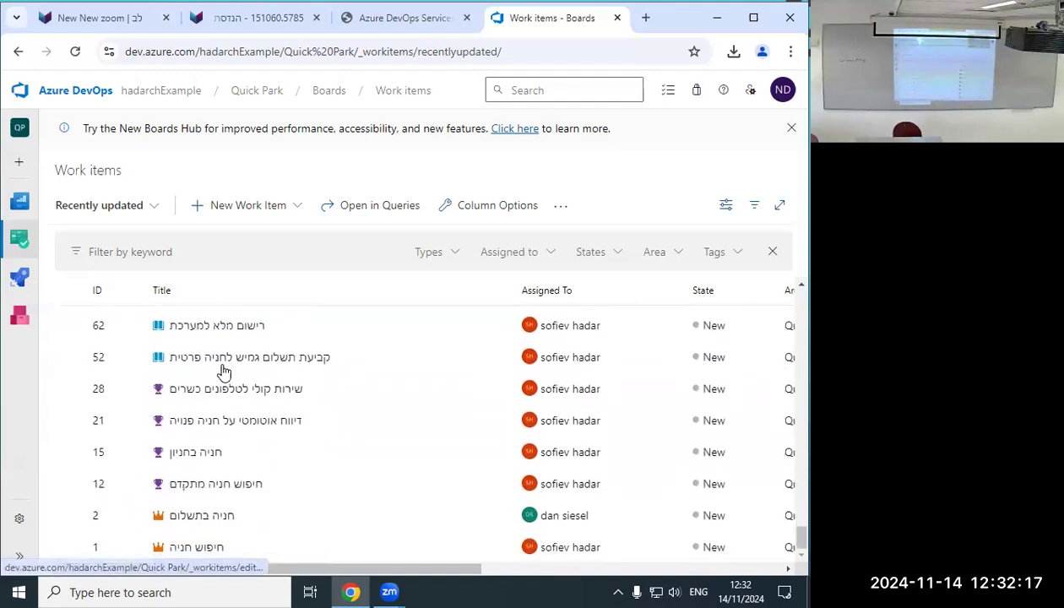
scroll(224, 371, "up", 5)
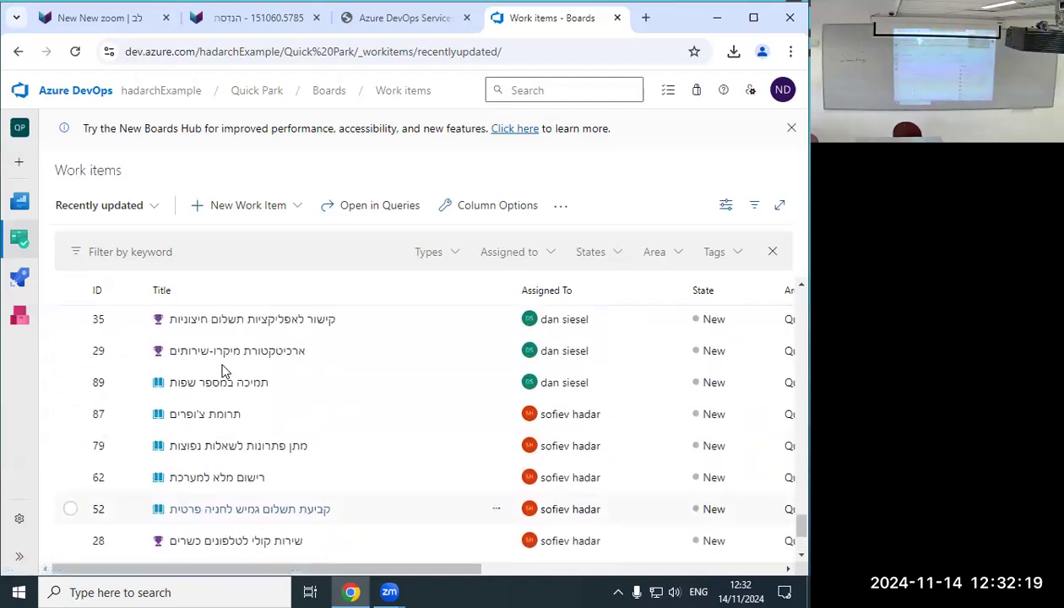
scroll(224, 372, "up", 5)
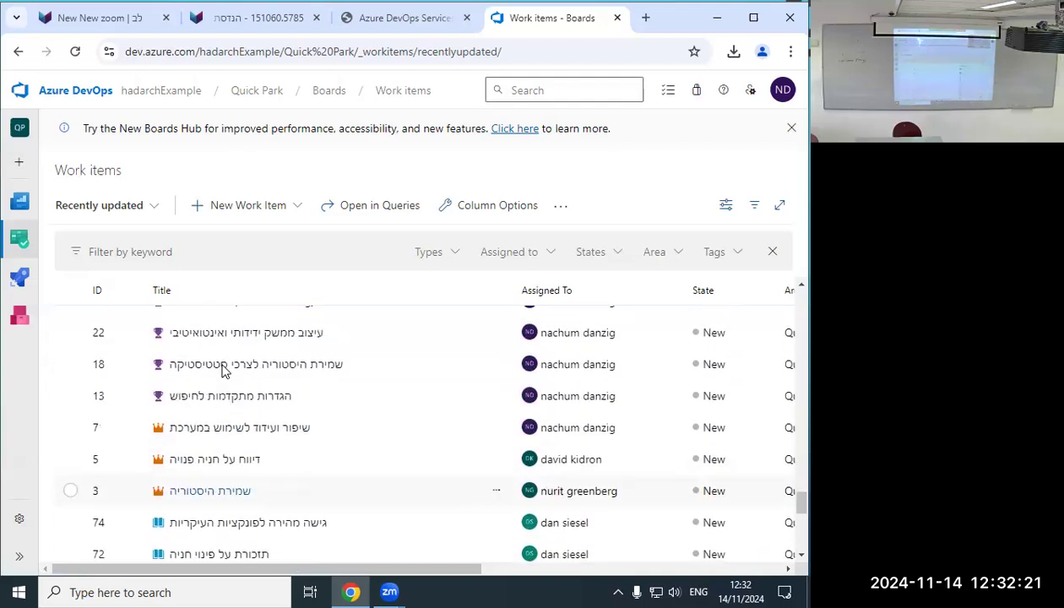
scroll(224, 371, "down", 3)
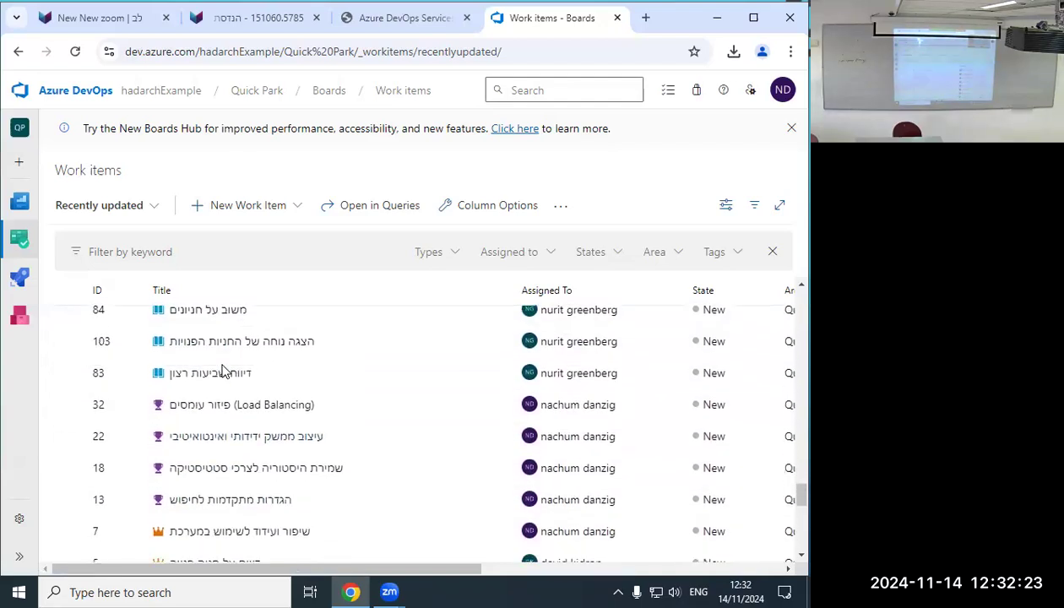
scroll(224, 372, "up", 8)
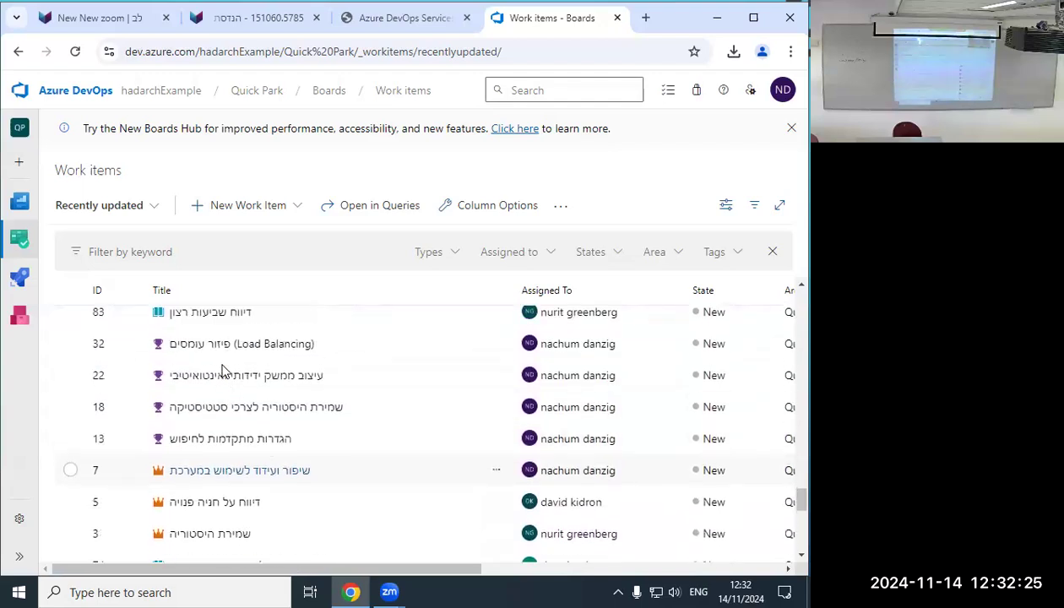
scroll(224, 371, "up", 6)
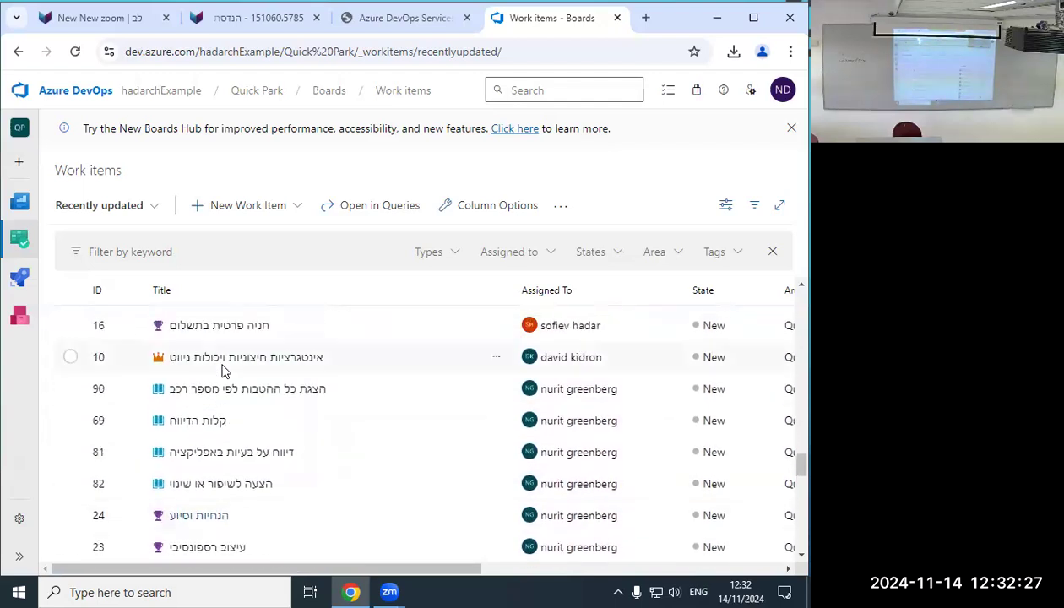
scroll(224, 371, "up", 6)
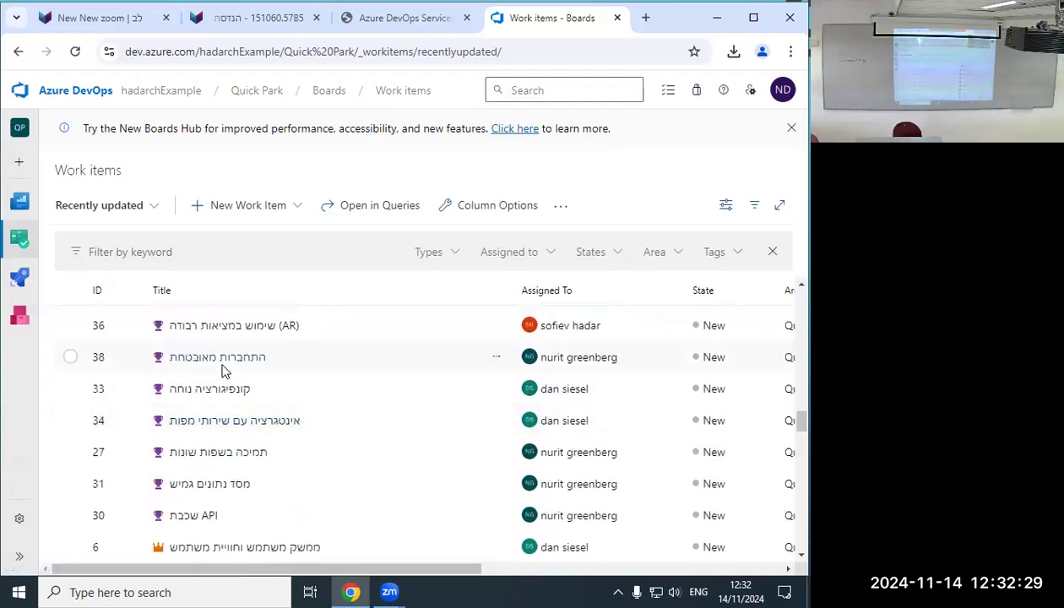
scroll(224, 372, "up", 6)
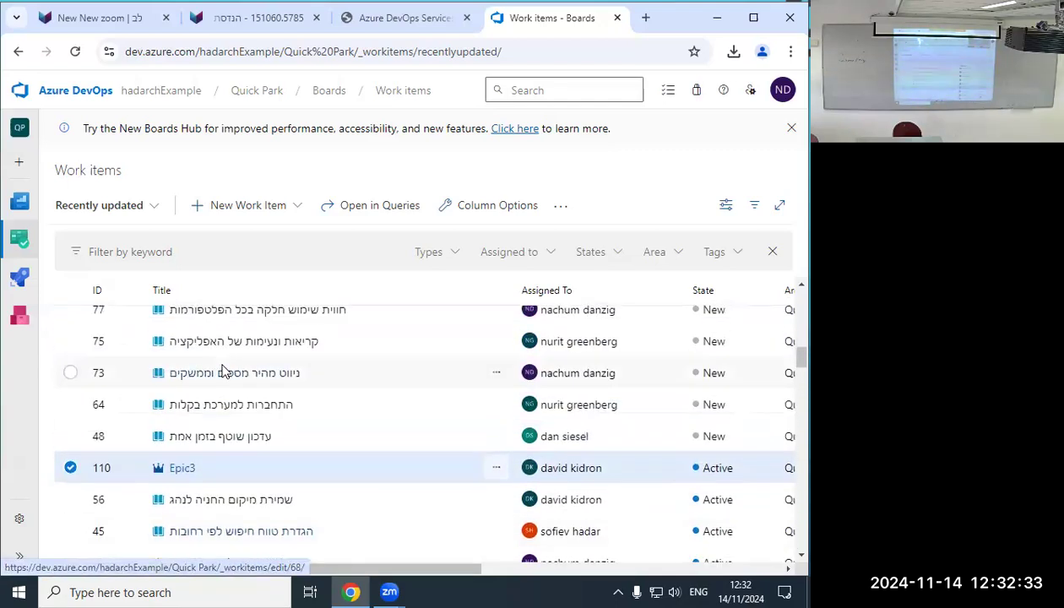
scroll(223, 372, "up", 4)
scroll(224, 371, "up", 6)
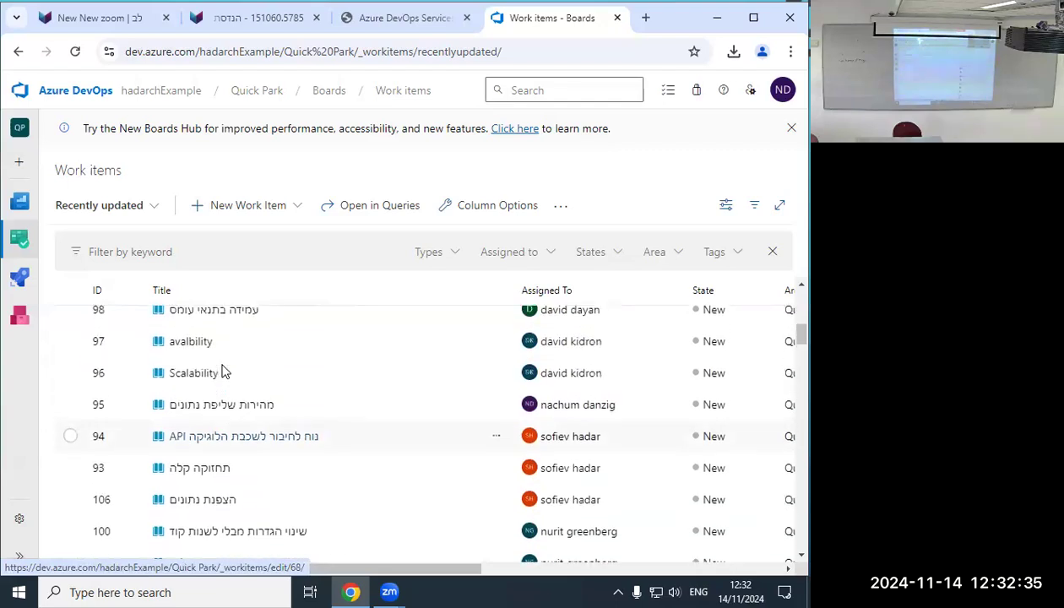
scroll(224, 372, "up", 2)
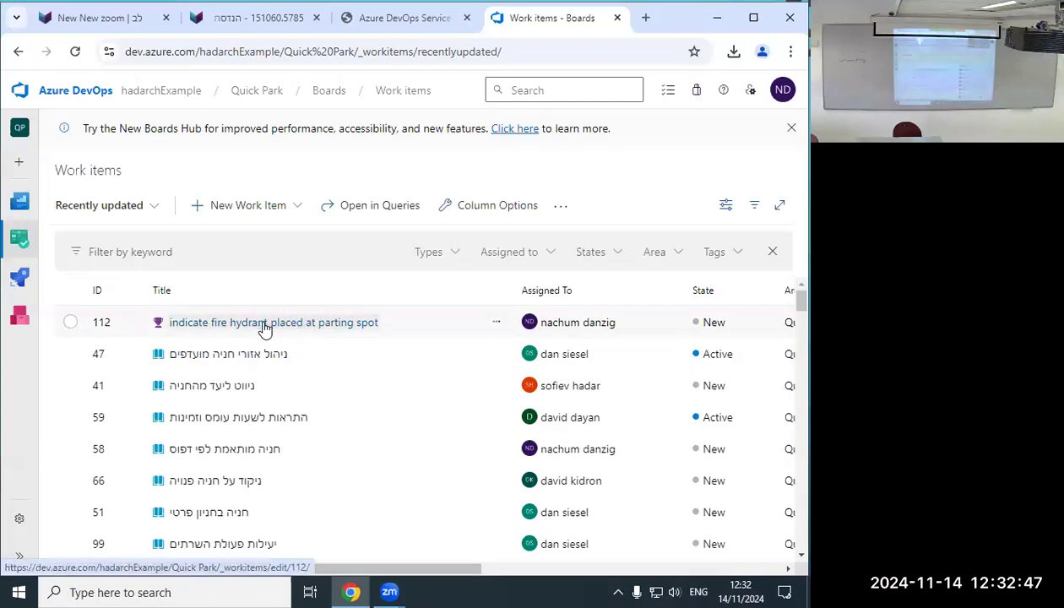
Open Feature 112 and start a new linked work item from Related Work.
left_click(302, 331)
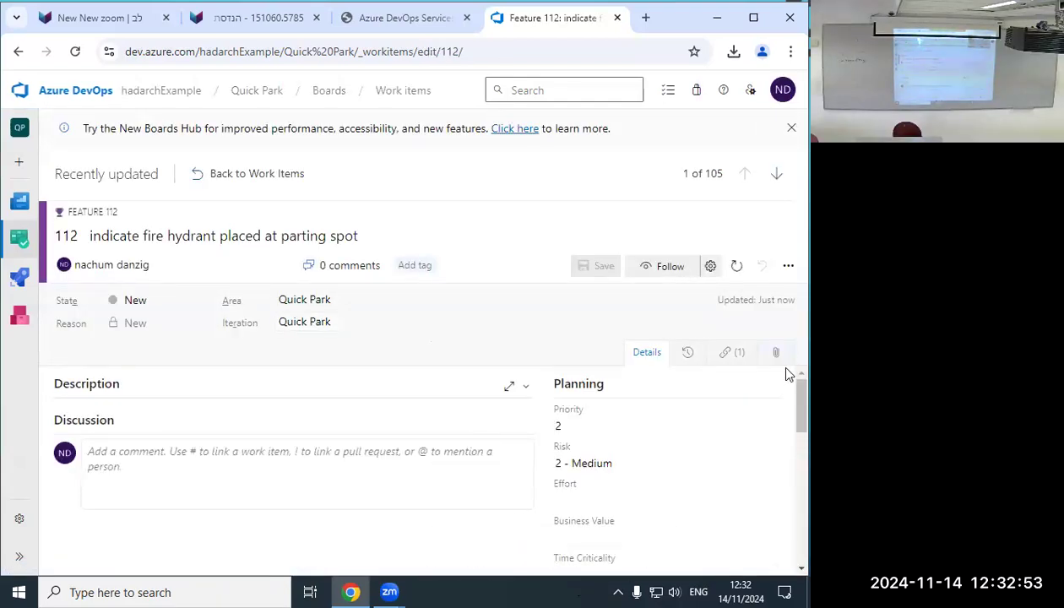
scroll(778, 452, "down", 7)
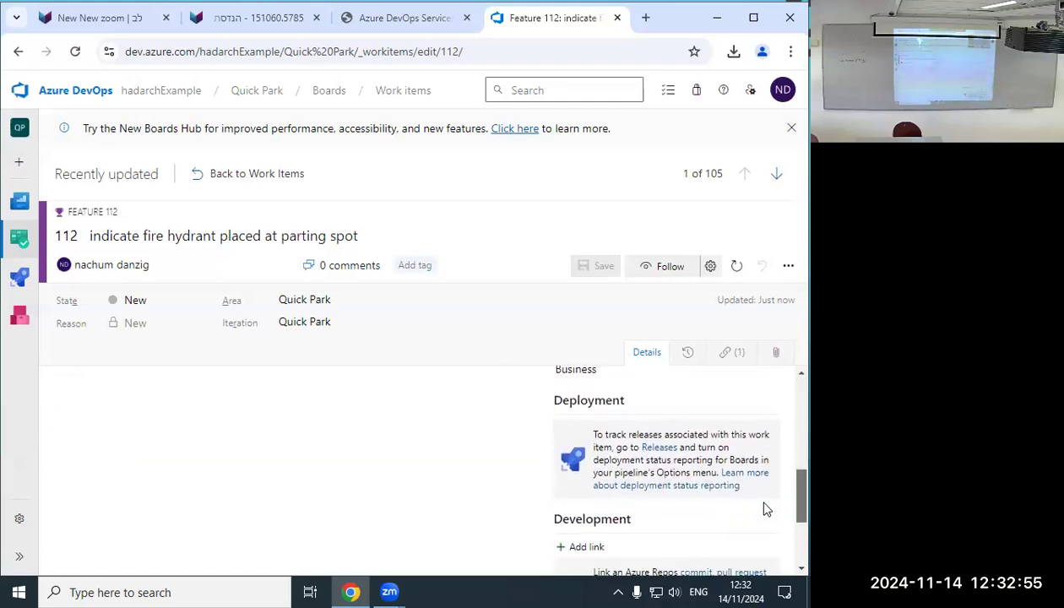
left_click_drag(760, 527, 756, 533)
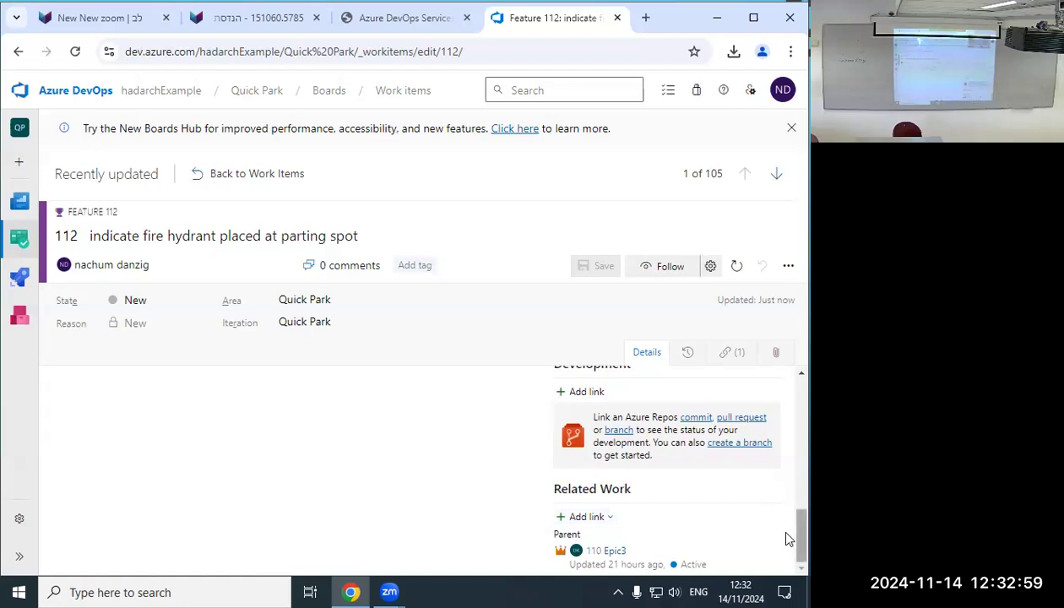
left_click(591, 517)
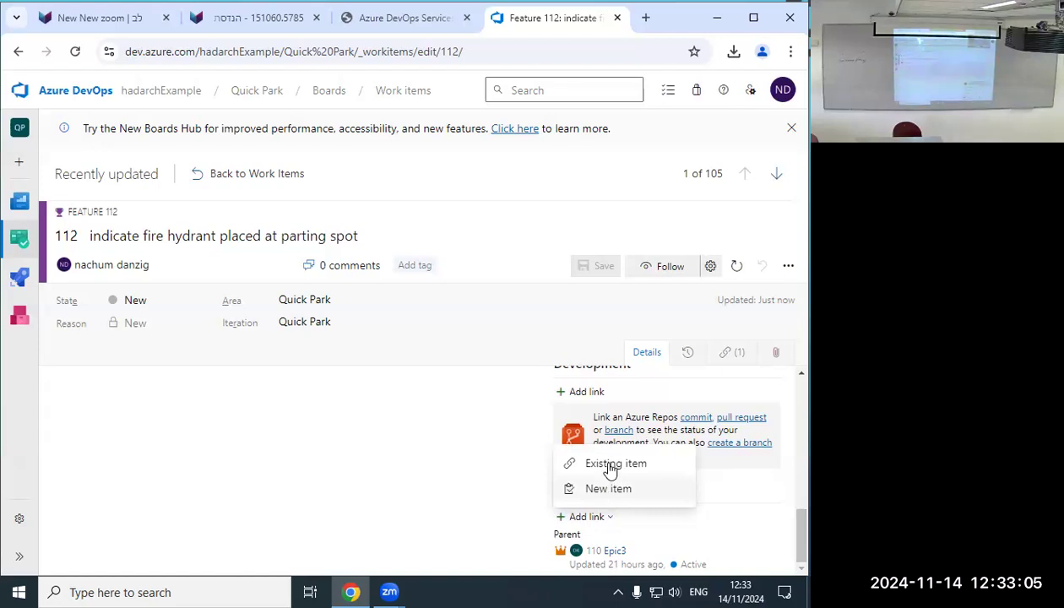
left_click(617, 490)
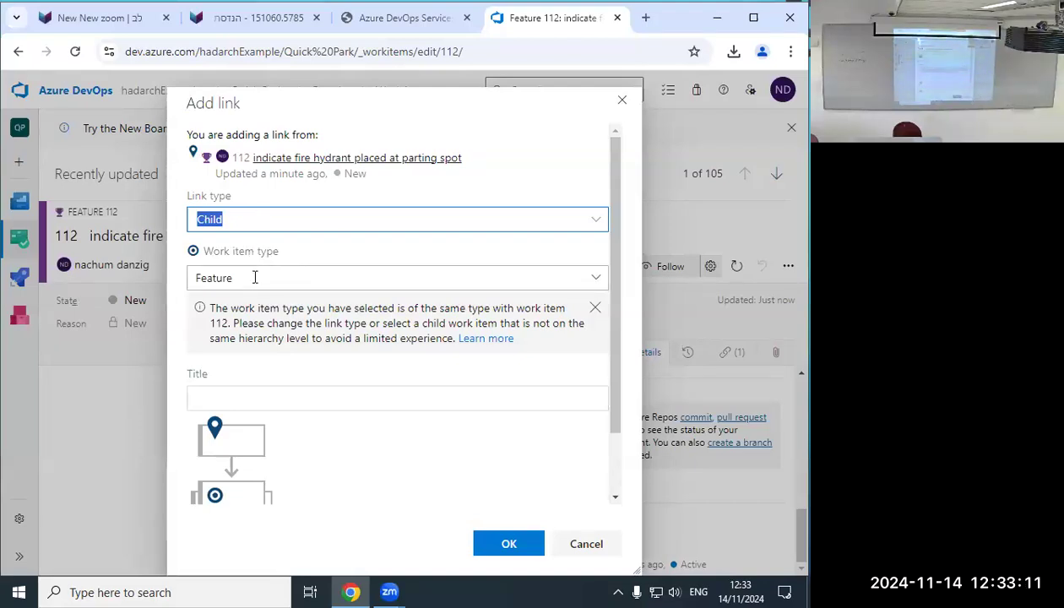
Create a child User Story titled 'As a driver I want to indicate that there's a fire hydrant…parking spot'.
left_click(594, 283)
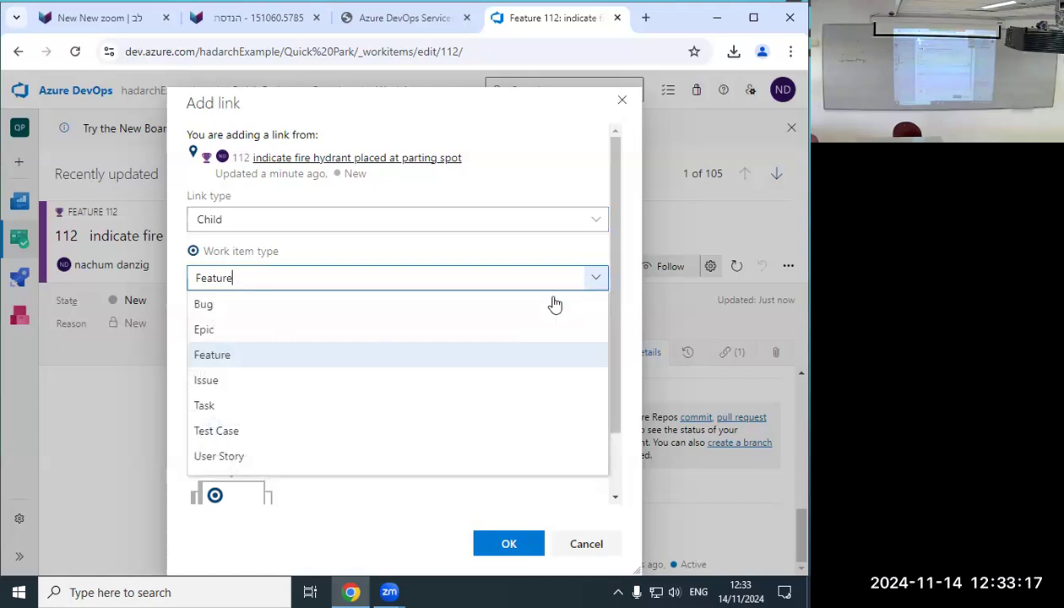
left_click(228, 457)
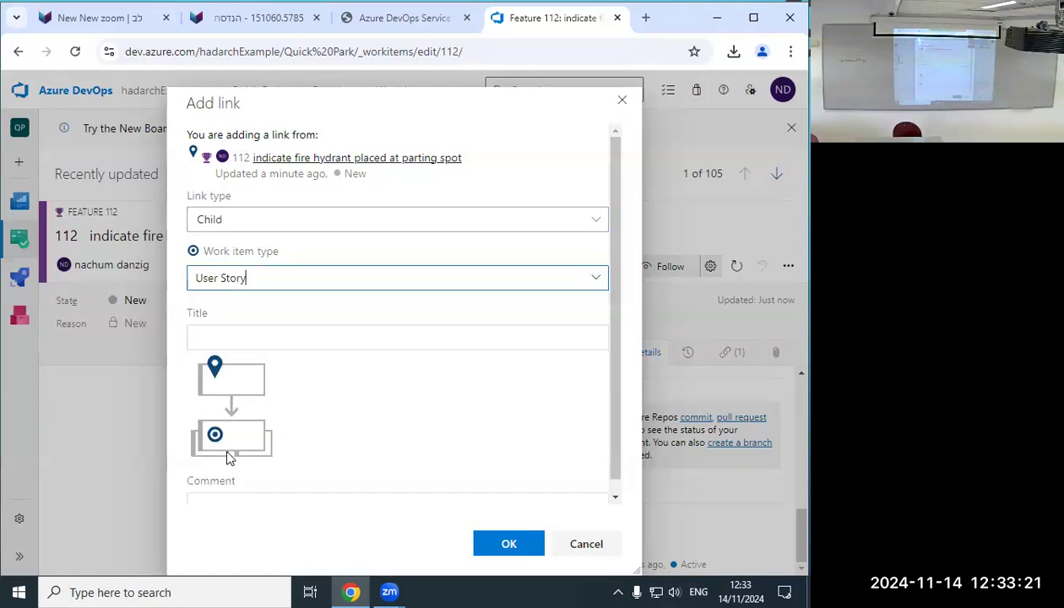
left_click(253, 336)
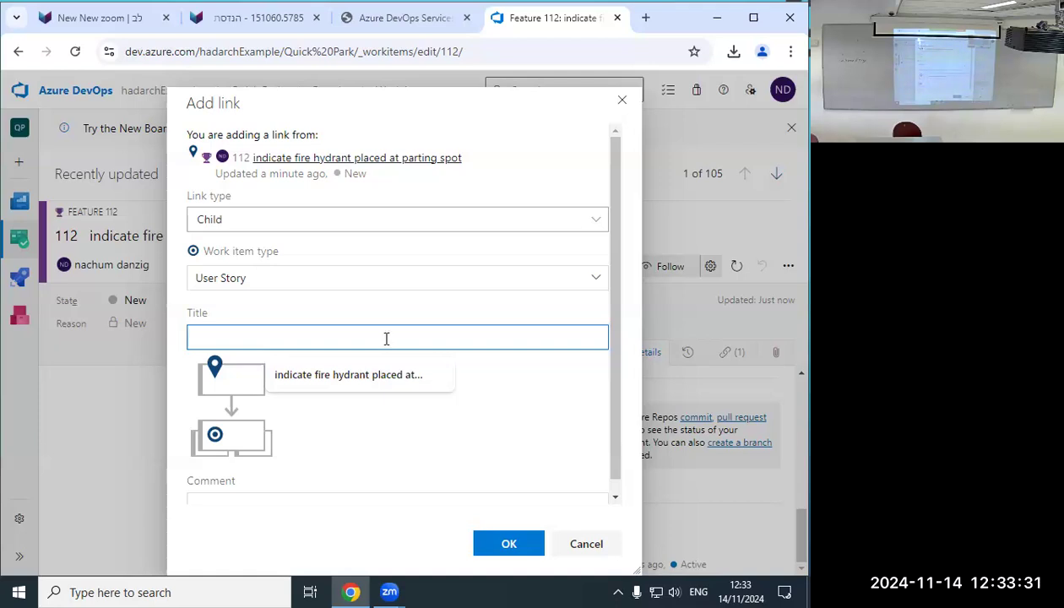
type("As a ")
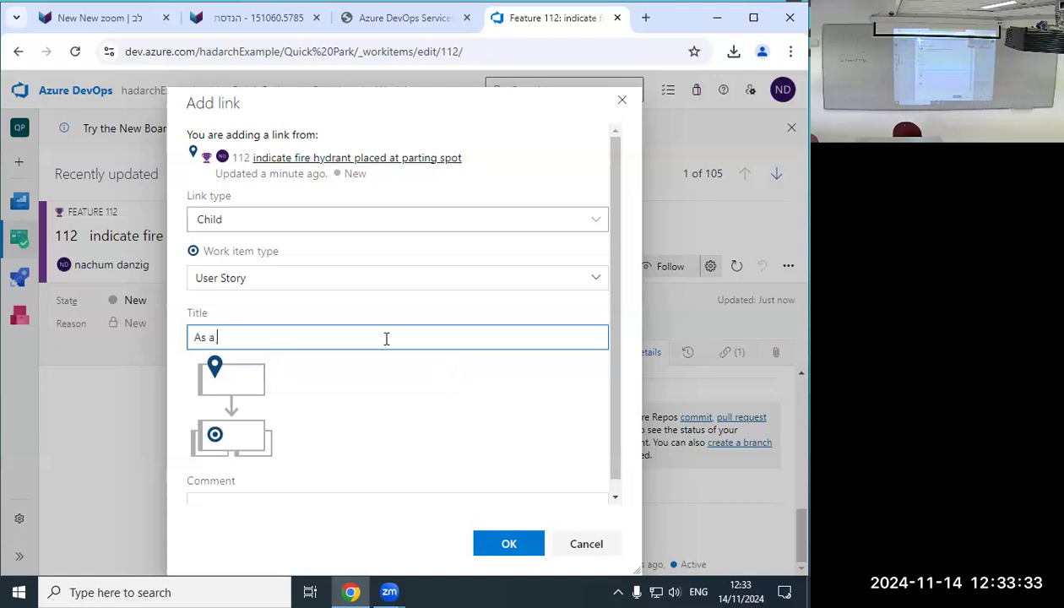
type("driver I want t")
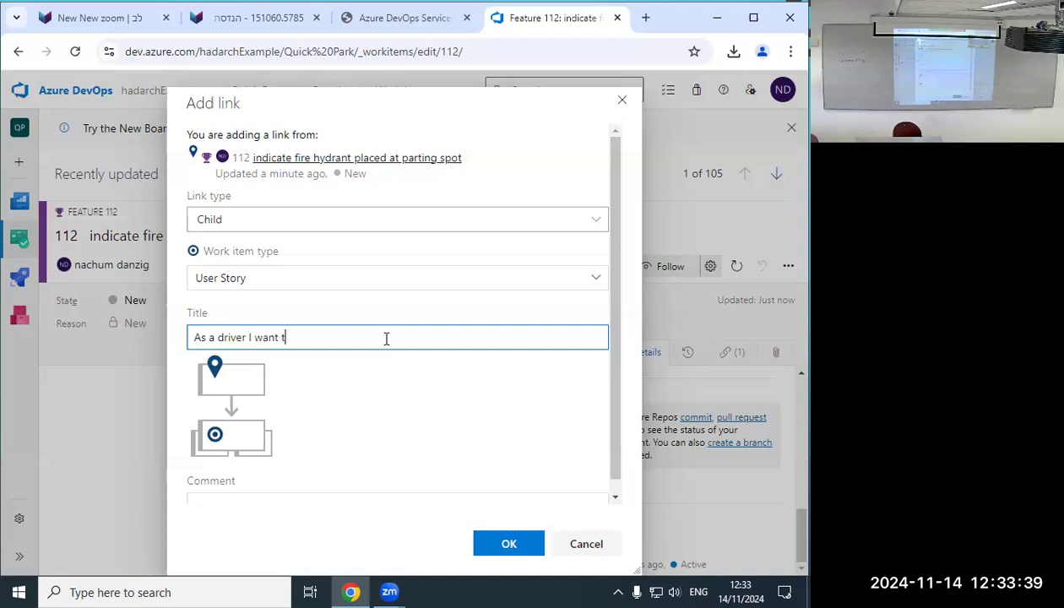
type("o indicate that there's a")
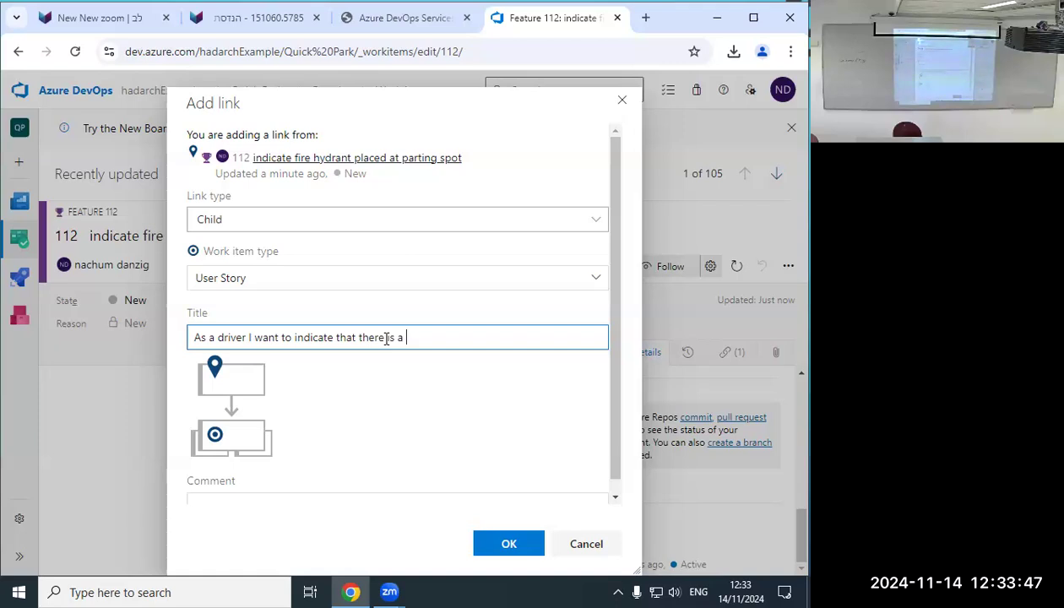
type(" fireh")
key("BackSpace")
key("BackSpace")
type("hy")
type("dre")
type("nt")
key("BackSpace")
key("BackSpace")
key("BackSpace")
type("ant at a")
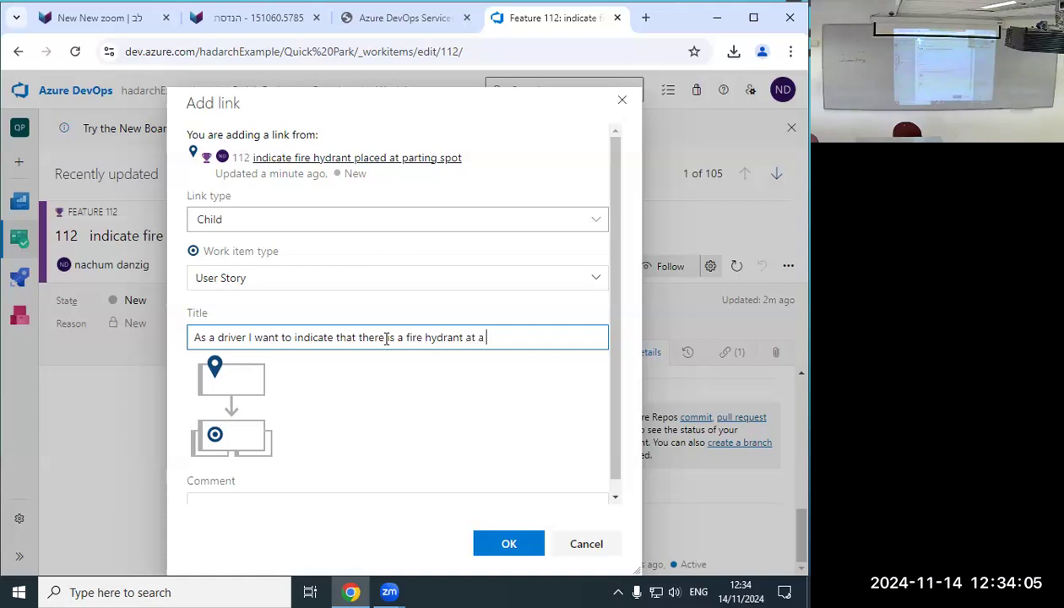
type("parking spot")
scroll(338, 371, "down", 1)
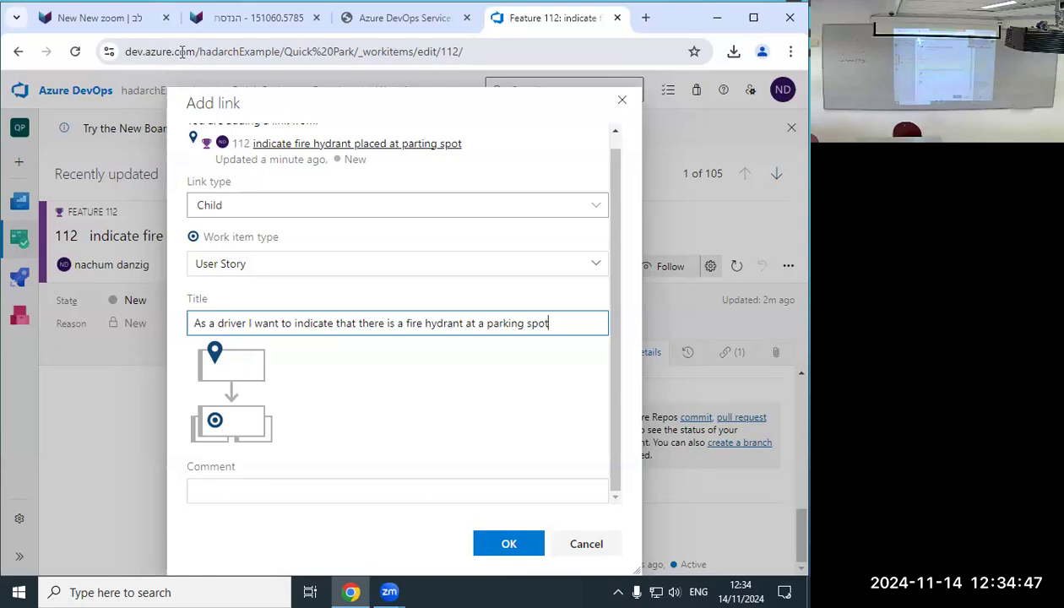
left_click(504, 545)
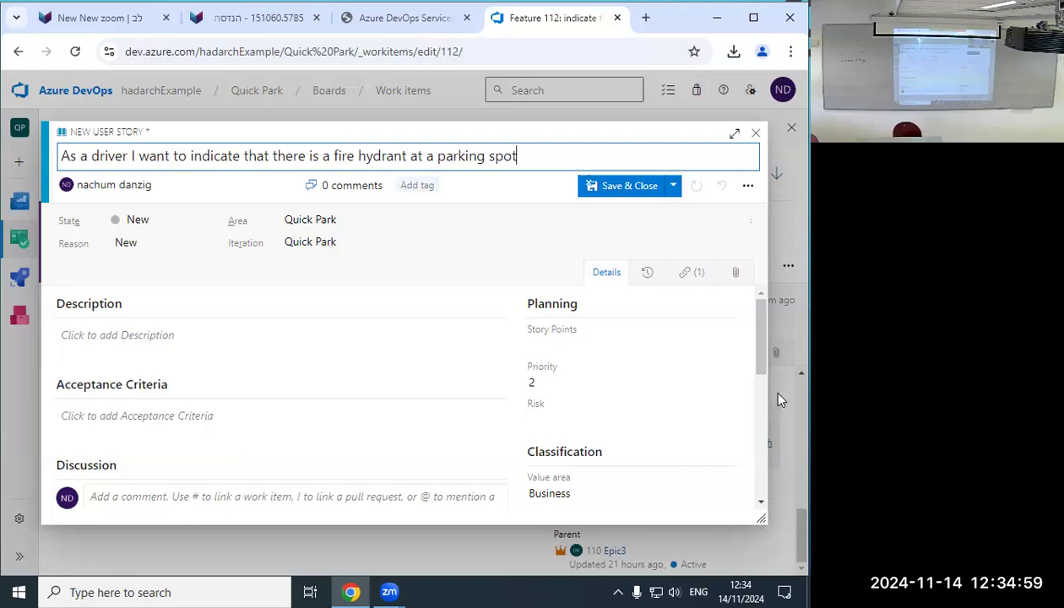
Save and close User Story 113, then return to the Work items list.
left_click_drag(763, 366, 743, 499)
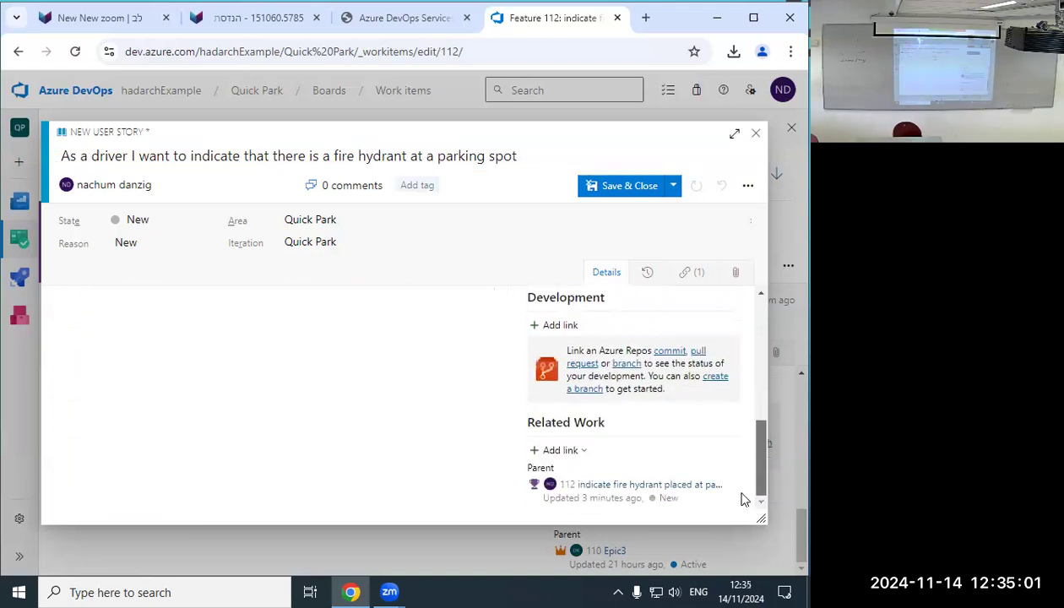
left_click_drag(758, 454, 764, 361)
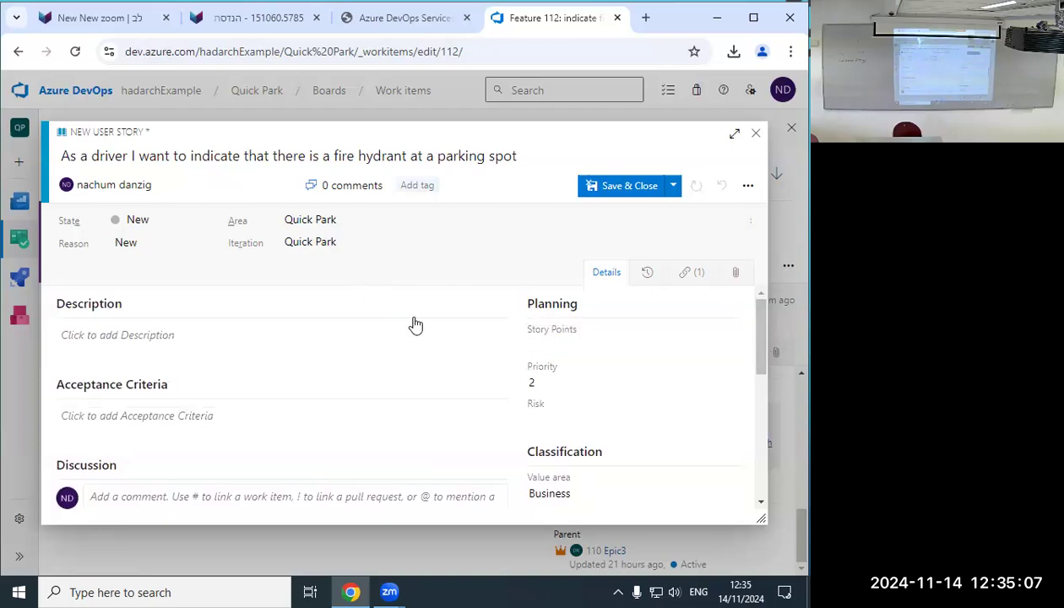
left_click_drag(764, 363, 758, 339)
left_click(638, 185)
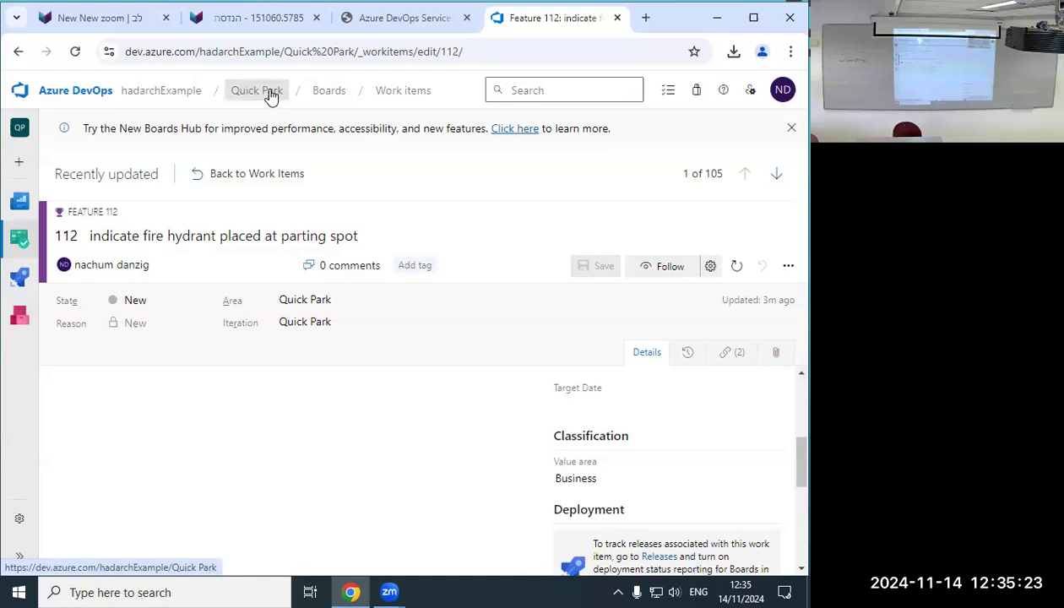
left_click(395, 93)
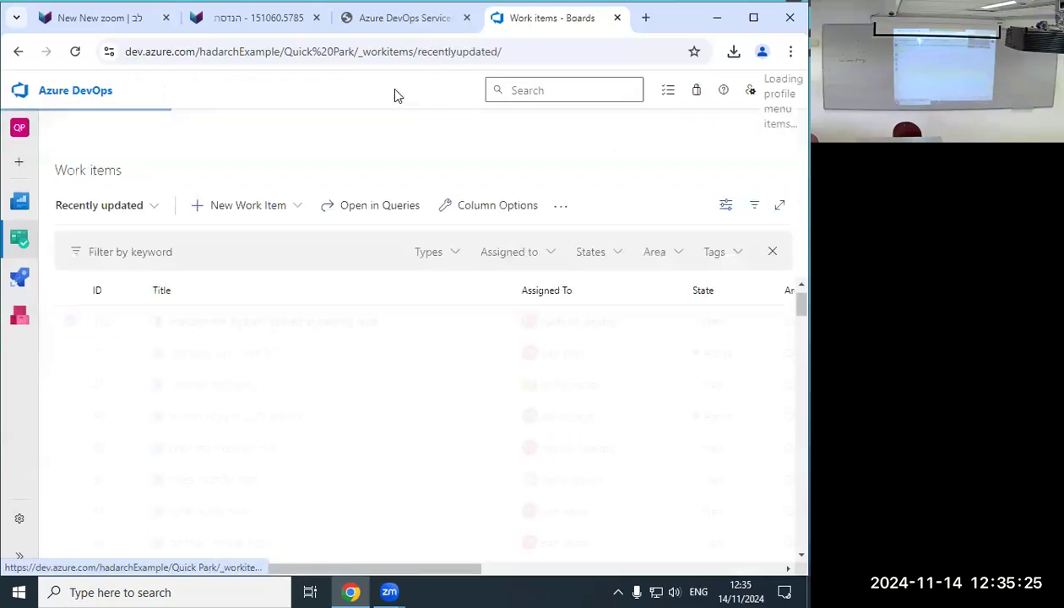
Choose Epic from the New Work Item type list.
scroll(525, 315, "down", 10)
scroll(519, 341, "down", 15)
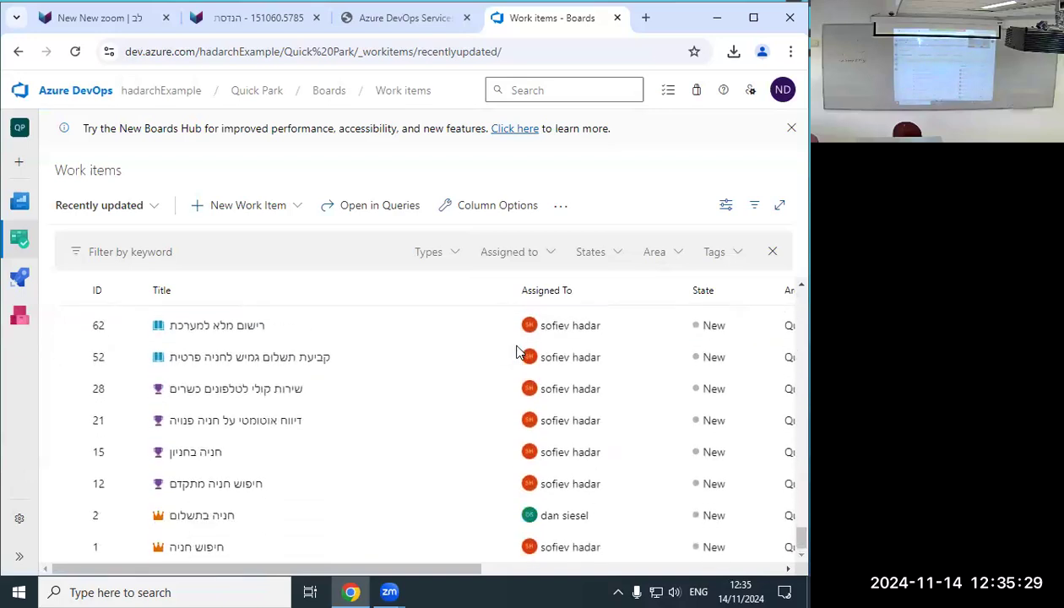
scroll(519, 353, "up", 5)
scroll(519, 353, "up", 10)
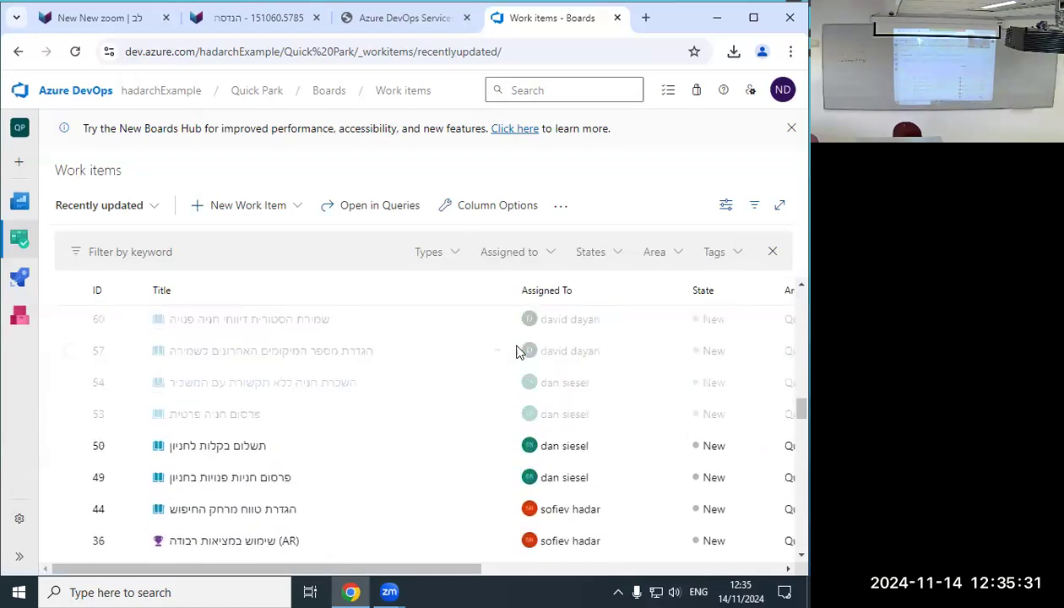
left_click(238, 211)
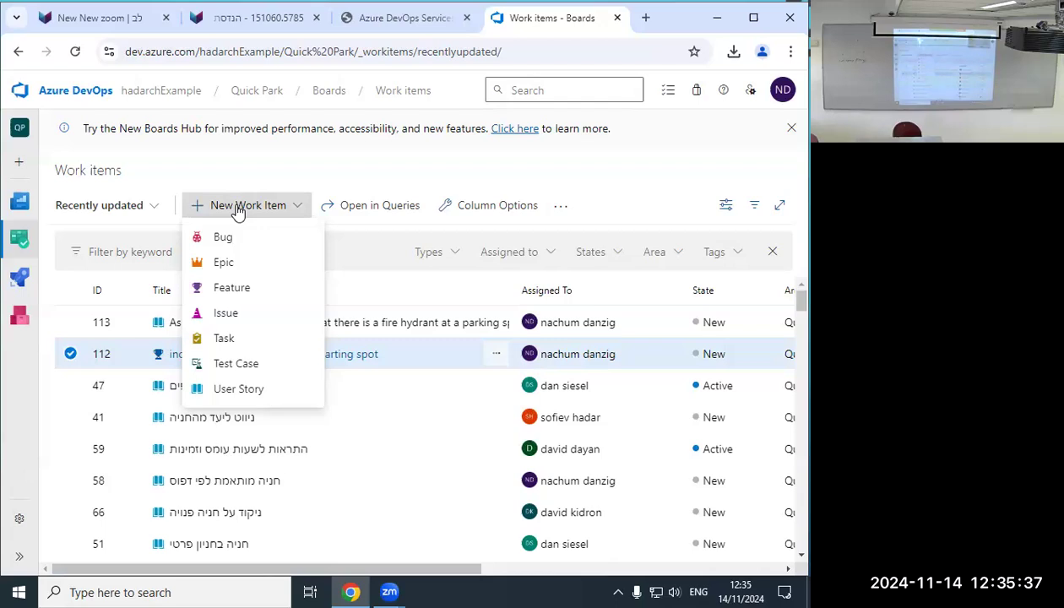
left_click(236, 265)
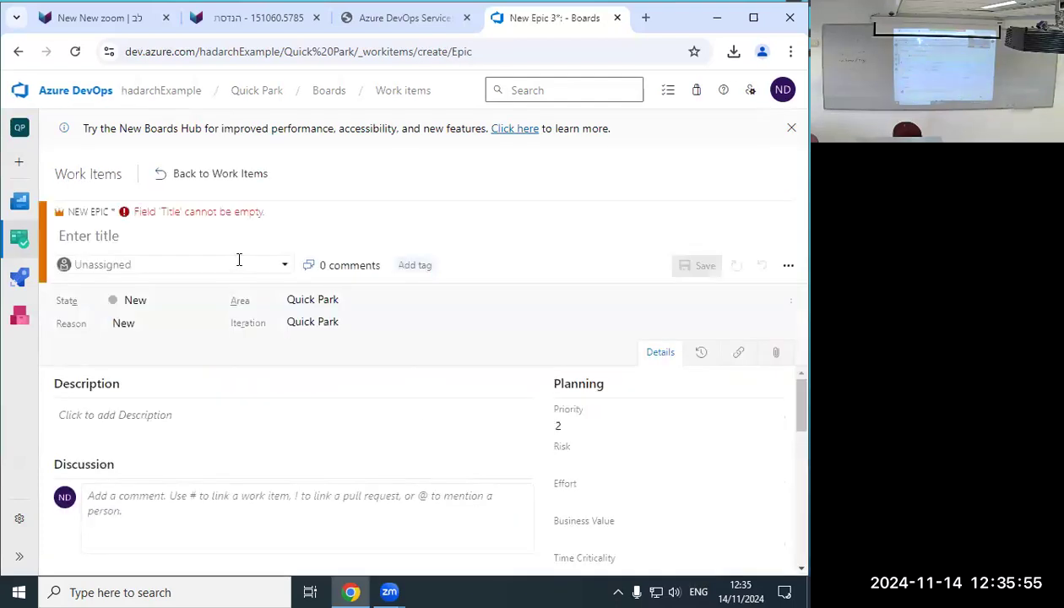
Open the Epic's Assigned field and try a Development branch link, then cancel it.
left_click(145, 264)
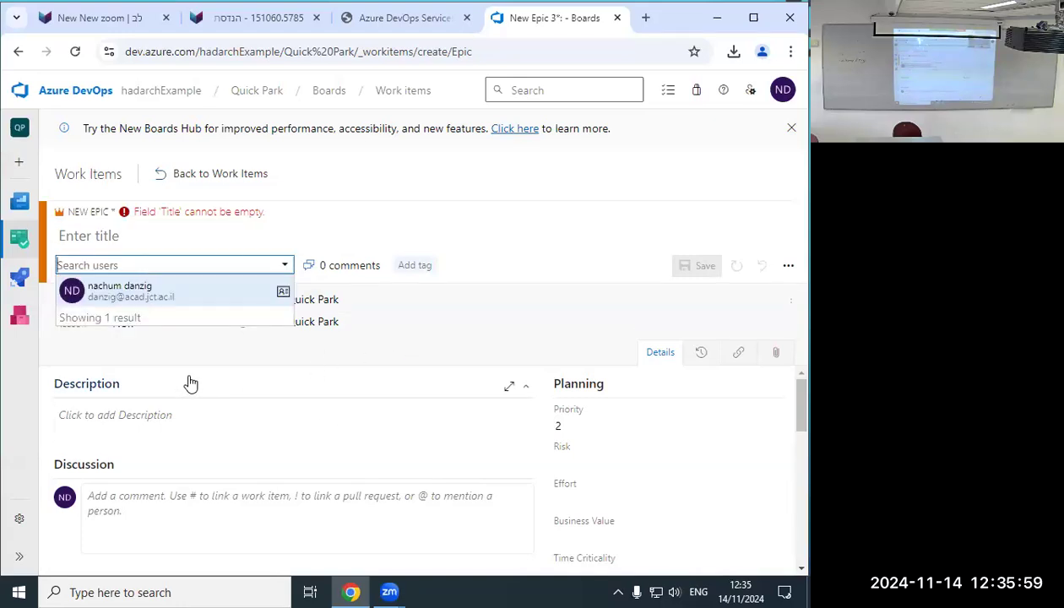
scroll(566, 448, "down", 5)
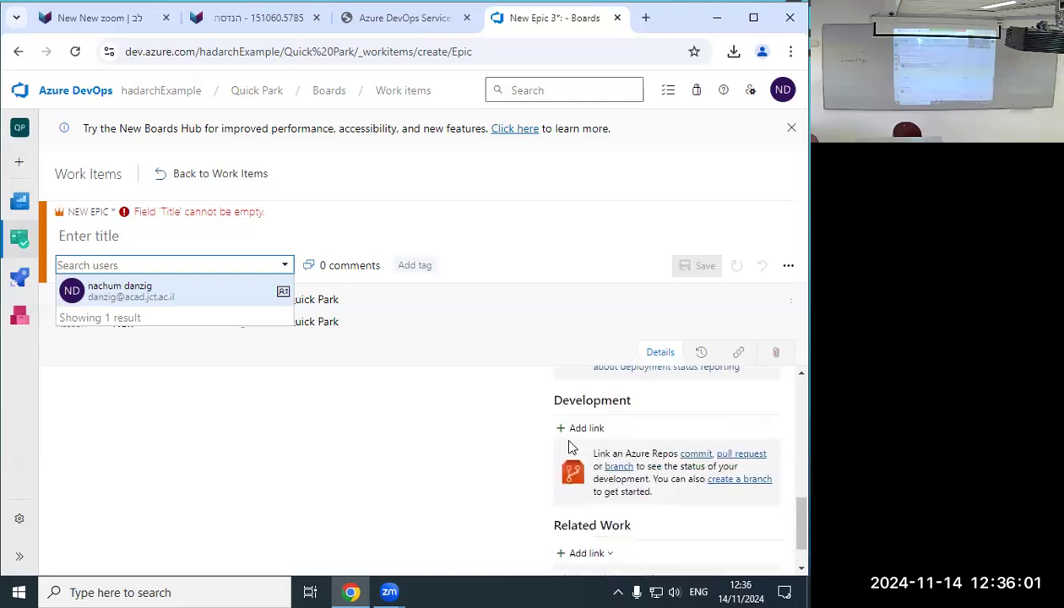
scroll(583, 431, "up", 1)
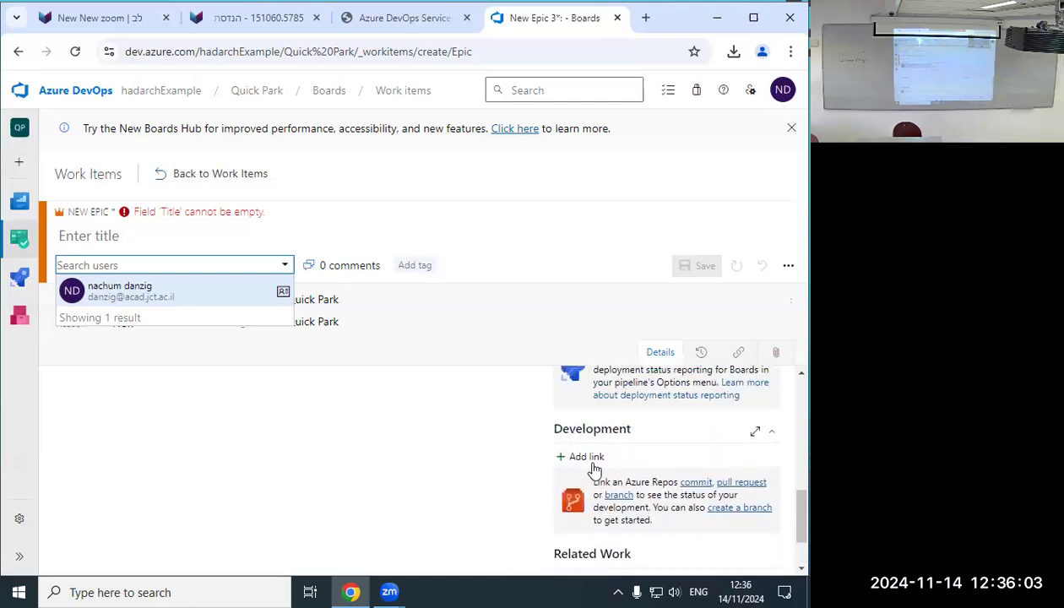
left_click(587, 457)
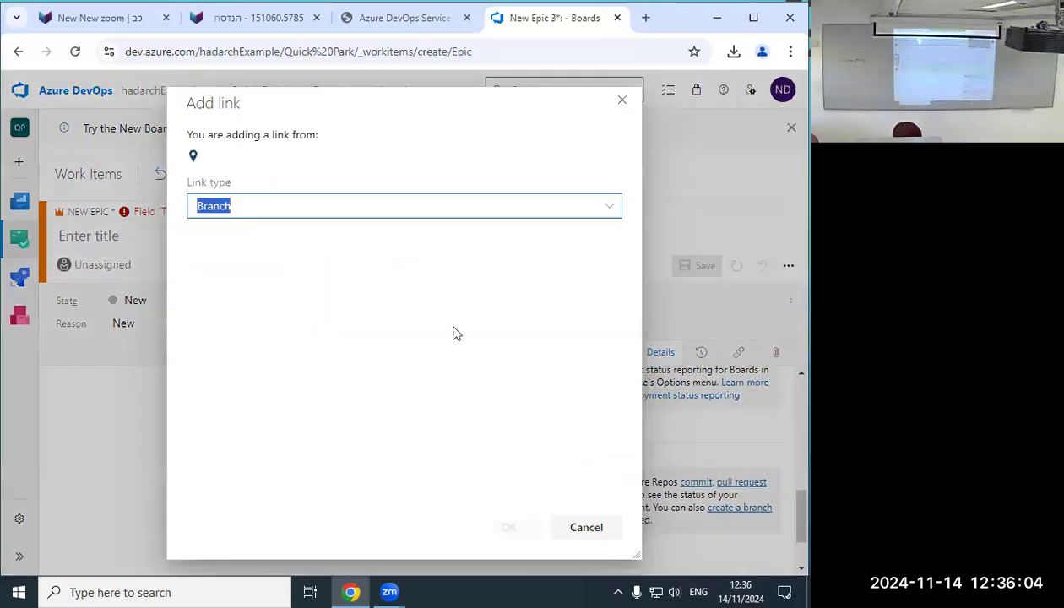
left_click(583, 529)
Open and close the Related Work link options, then dismiss the New Boards Hub announcement.
scroll(610, 470, "down", 1)
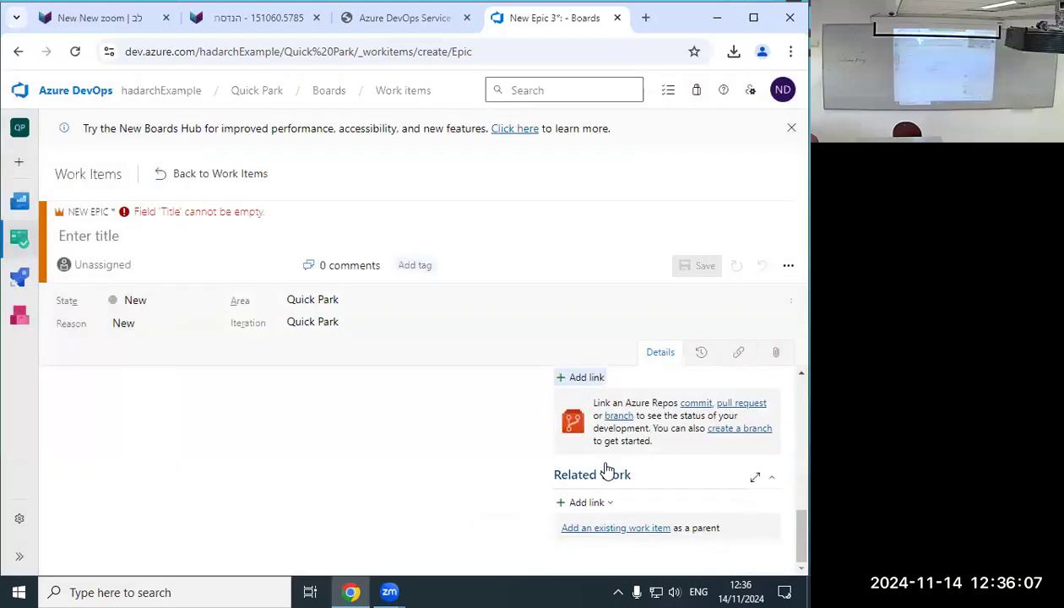
left_click(596, 509)
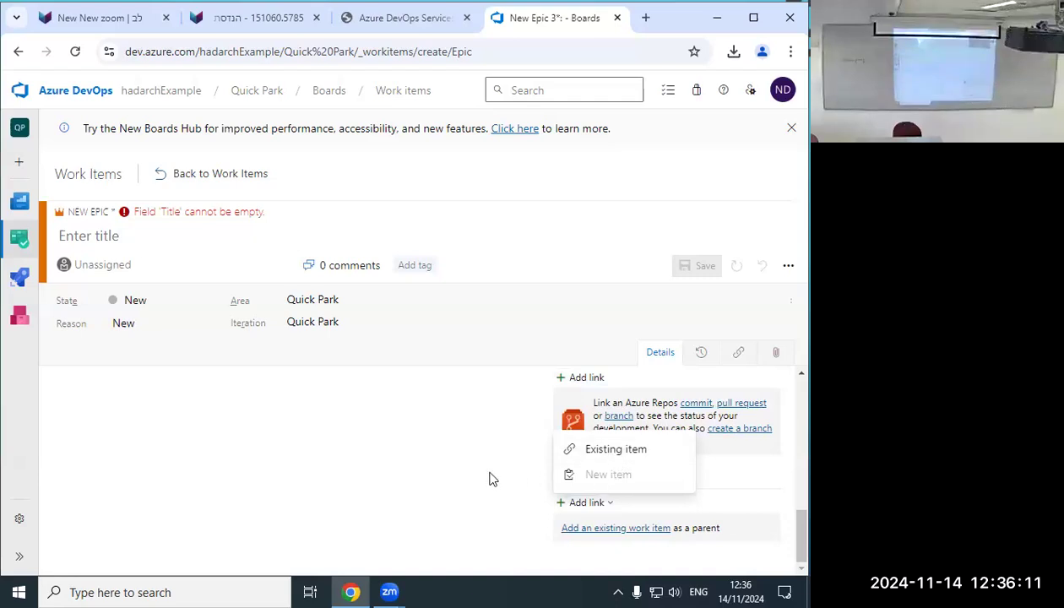
left_click(478, 479)
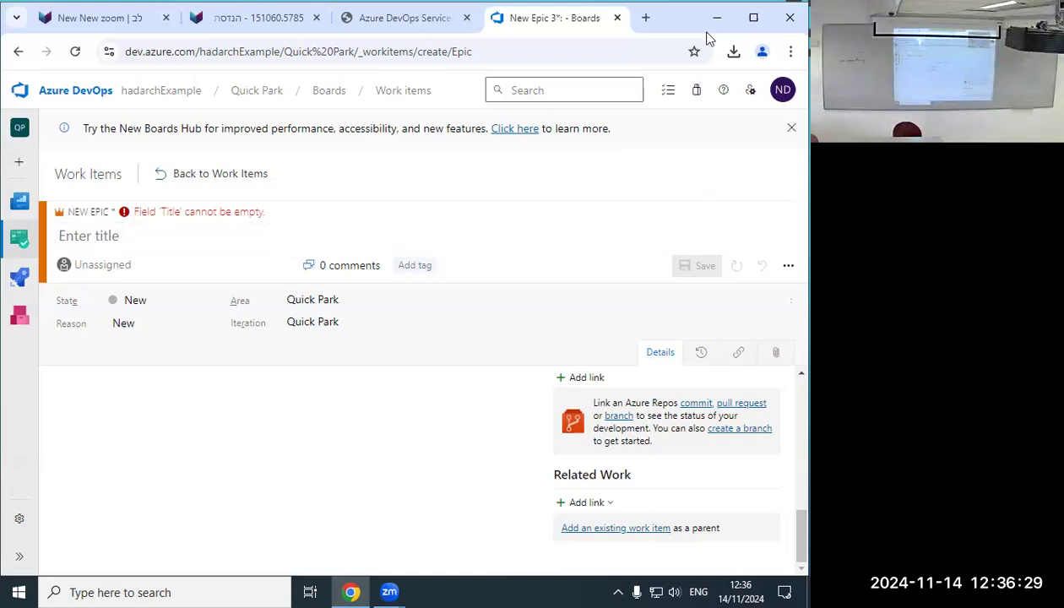
left_click(789, 130)
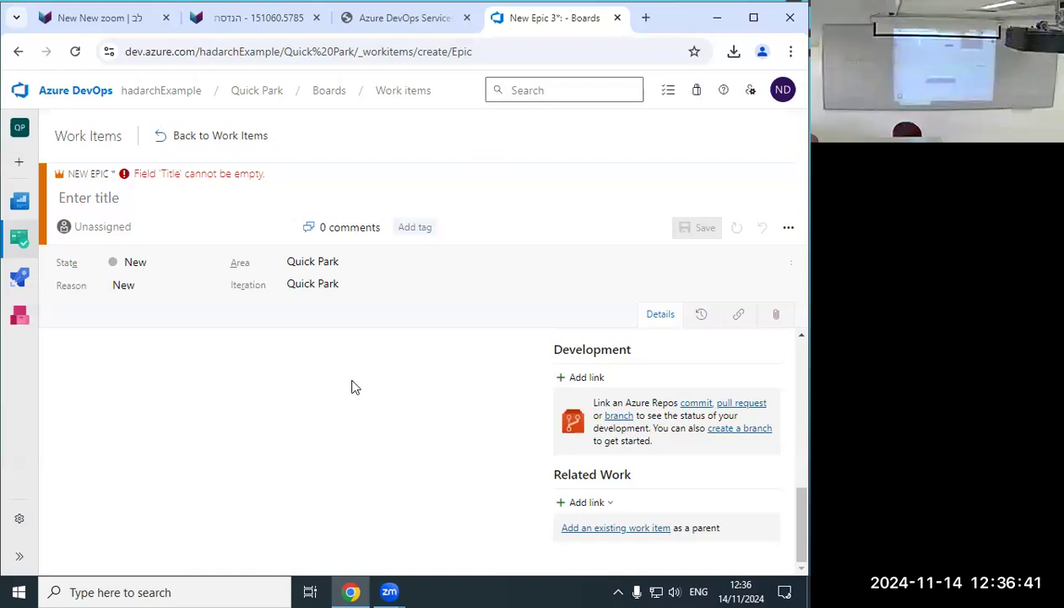
key("ctrl+1")
Download 'Soft Engineering Exercise 2 AZURE DEVOPS.docx' from the מבוא section's Lab Exercises in English folder and open it.
left_click(18, 51)
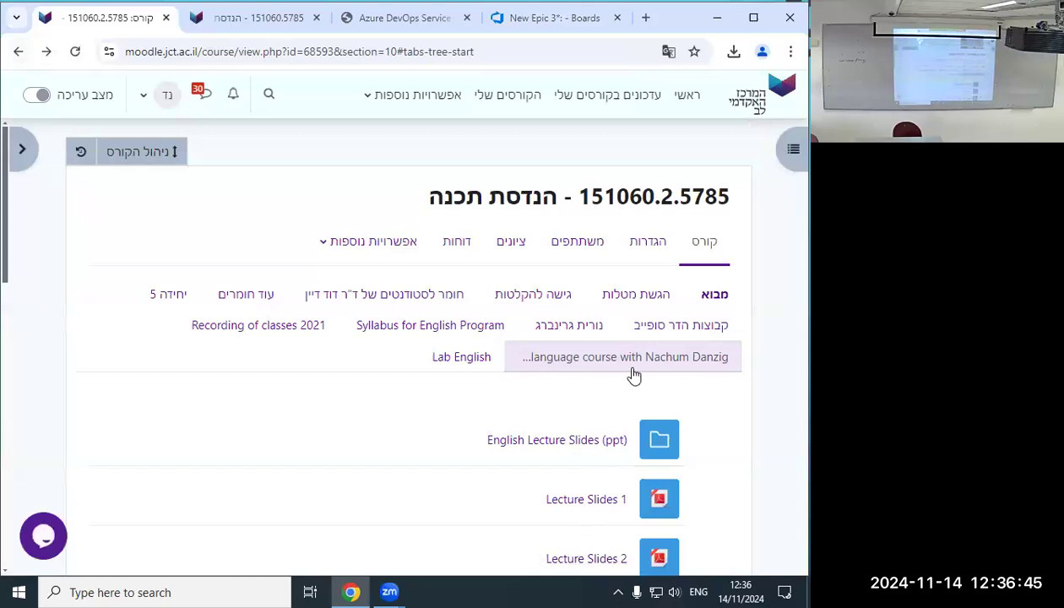
left_click(714, 296)
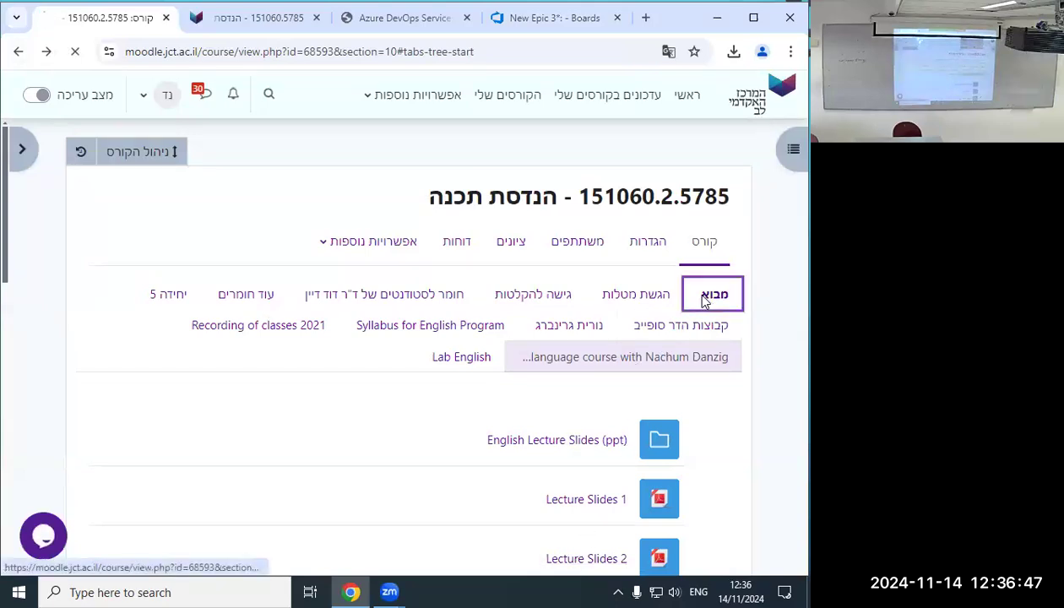
scroll(563, 490, "down", 4)
scroll(575, 404, "up", 1)
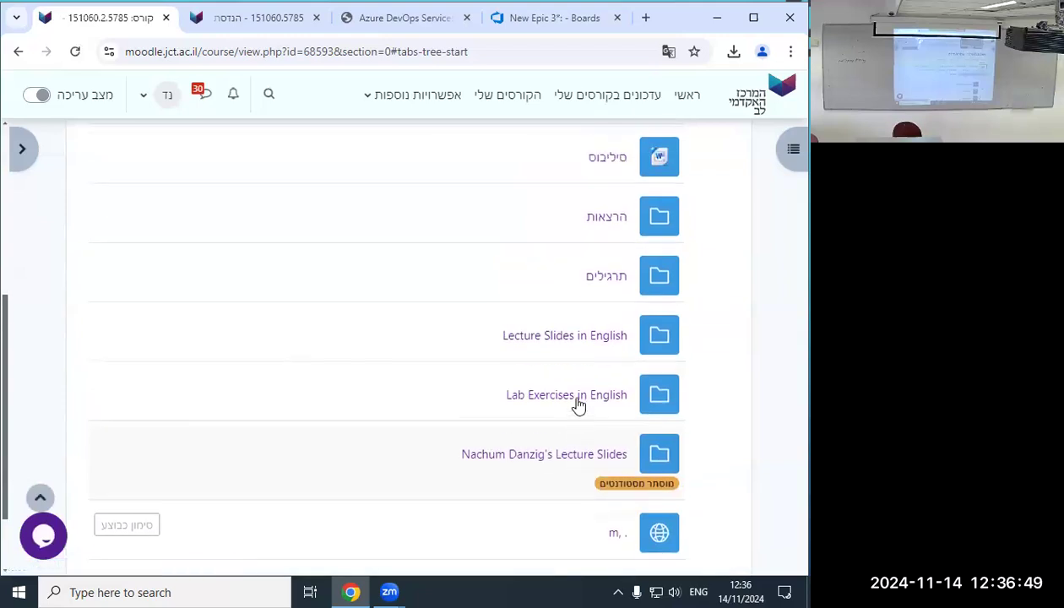
left_click(571, 397)
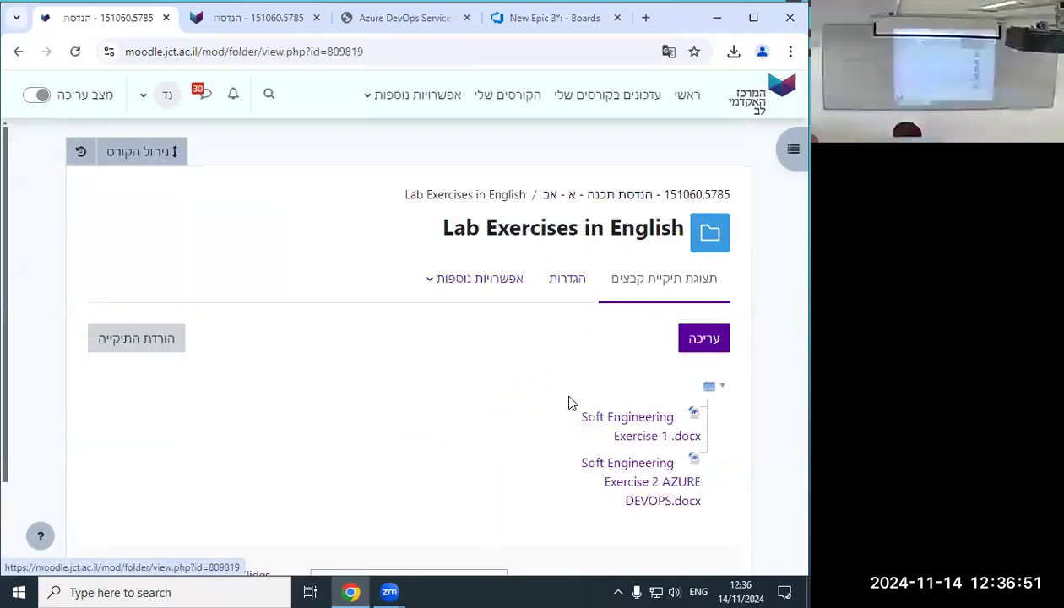
left_click(635, 470)
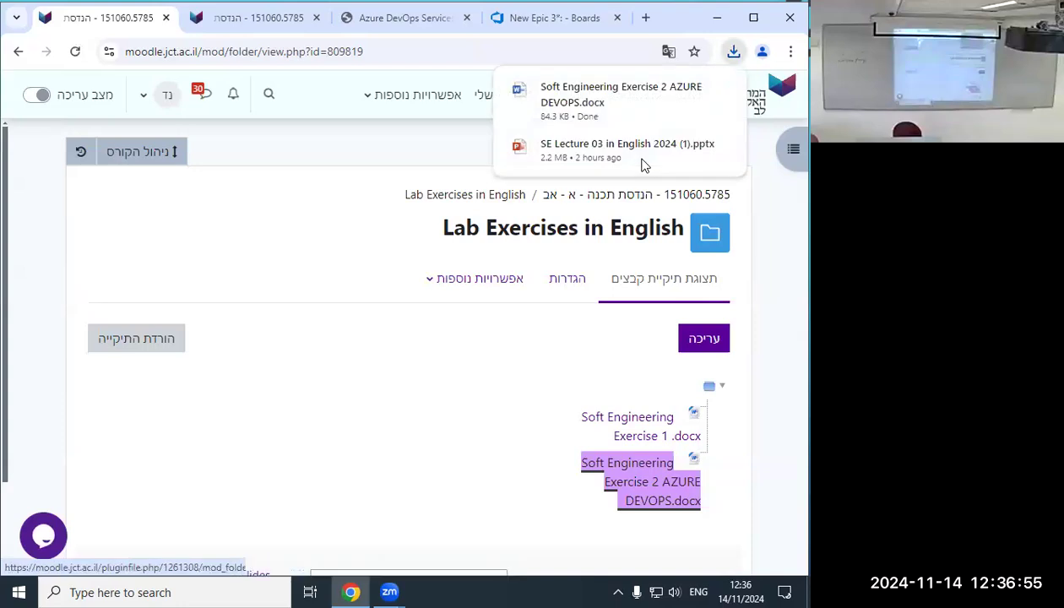
left_click(512, 99)
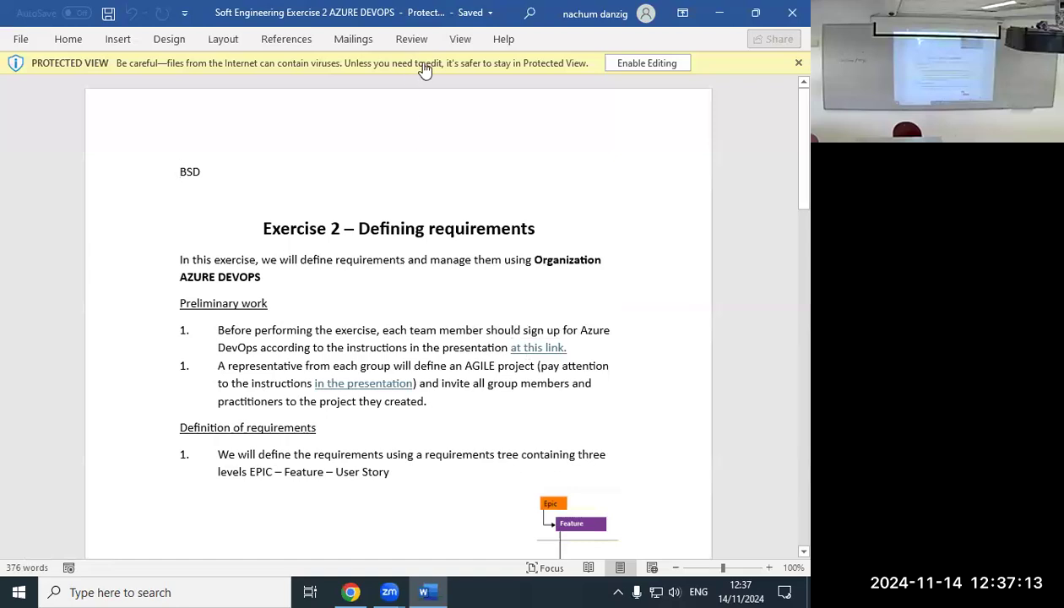
Minimize Word after reviewing the Exercise 2 – Defining requirements document.
left_click(718, 13)
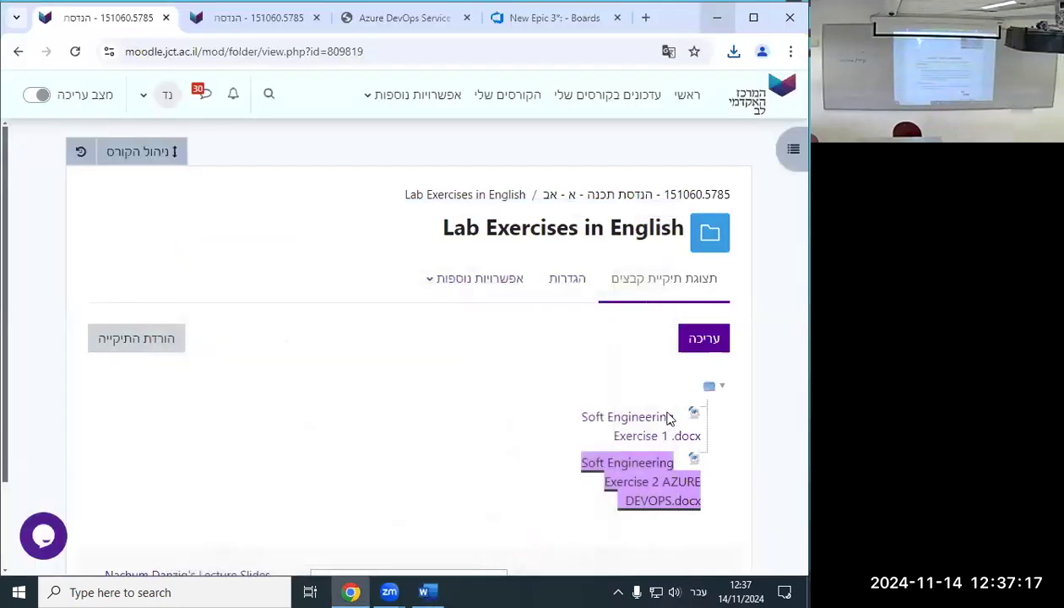
Return to the course main page and open the English-language course section.
scroll(672, 407, "down", 1)
scroll(672, 407, "up", 1)
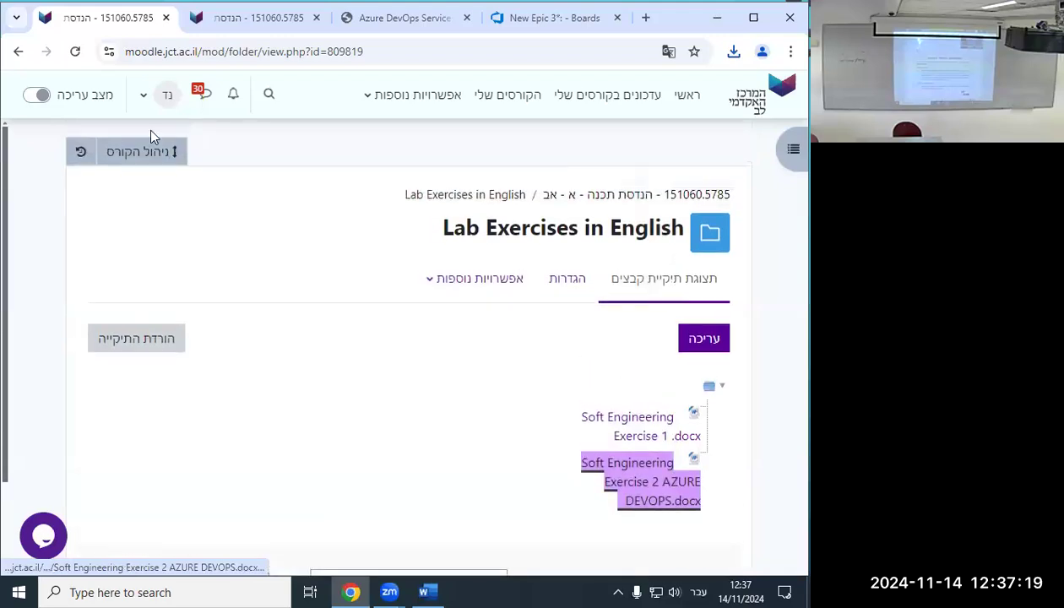
left_click(18, 53)
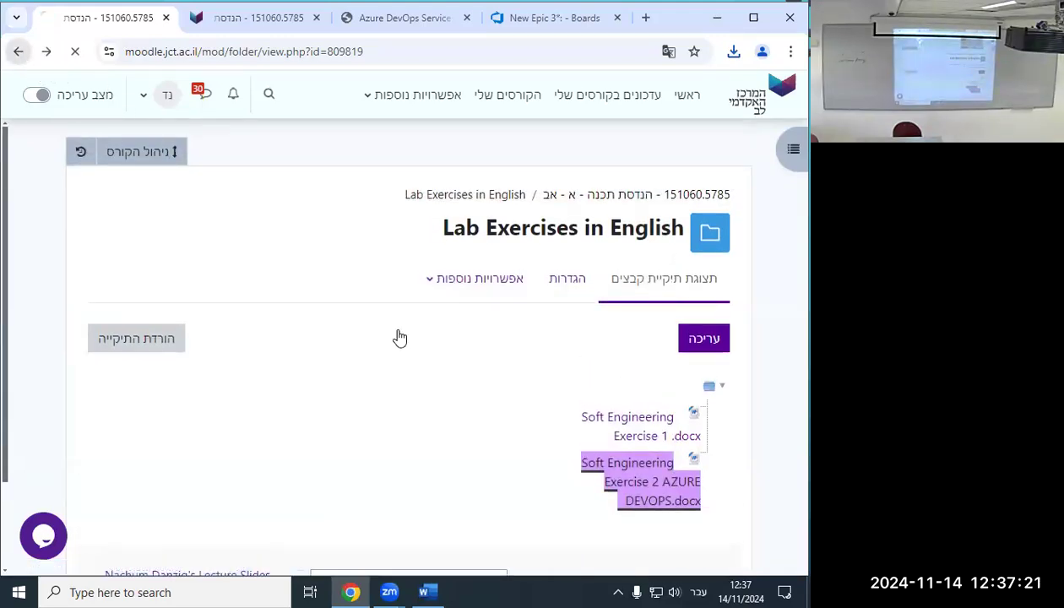
left_click(583, 359)
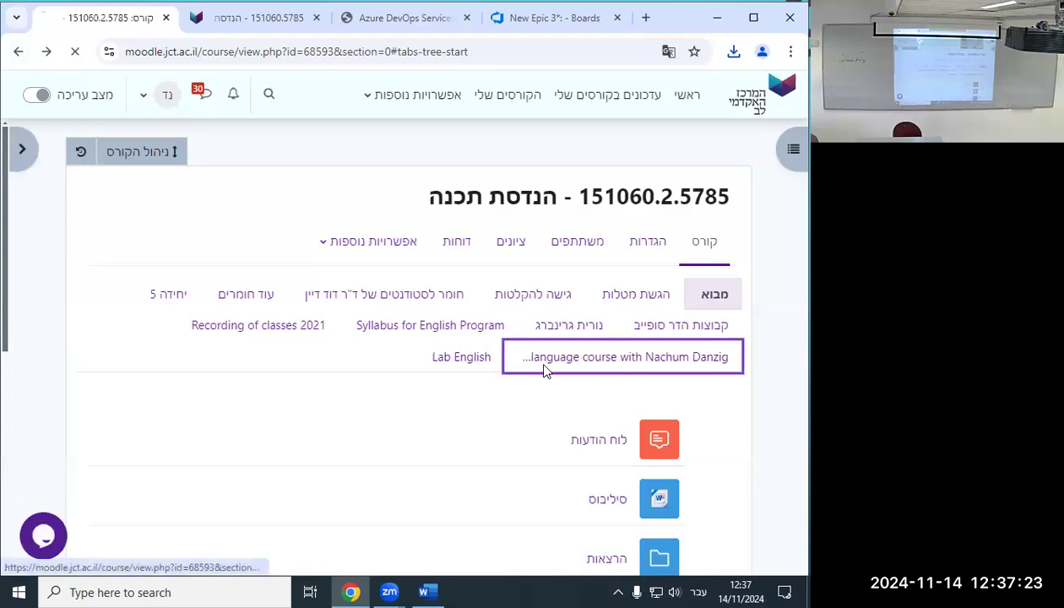
Go back to the מבוא introduction section and open its תרגילים exercises folder.
scroll(544, 368, "down", 10)
scroll(541, 376, "up", 10)
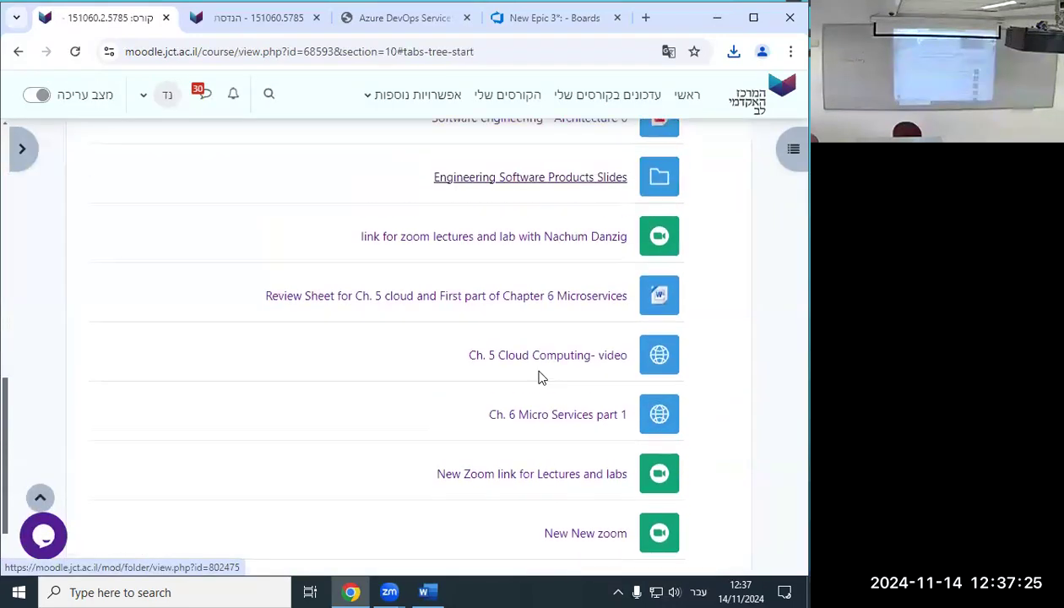
scroll(538, 376, "down", 3)
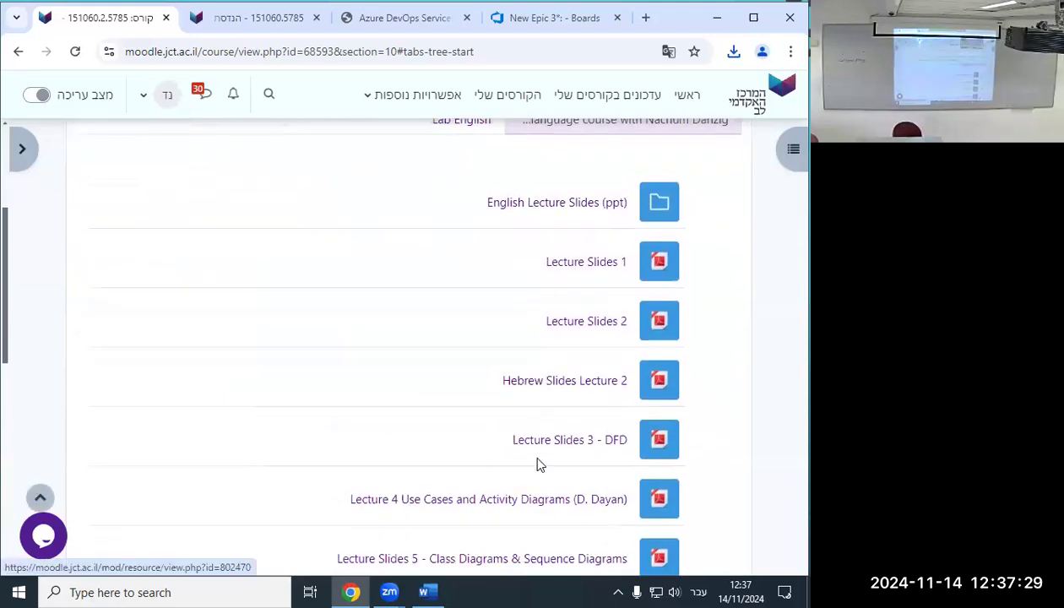
scroll(538, 463, "down", 3)
scroll(538, 465, "down", 2)
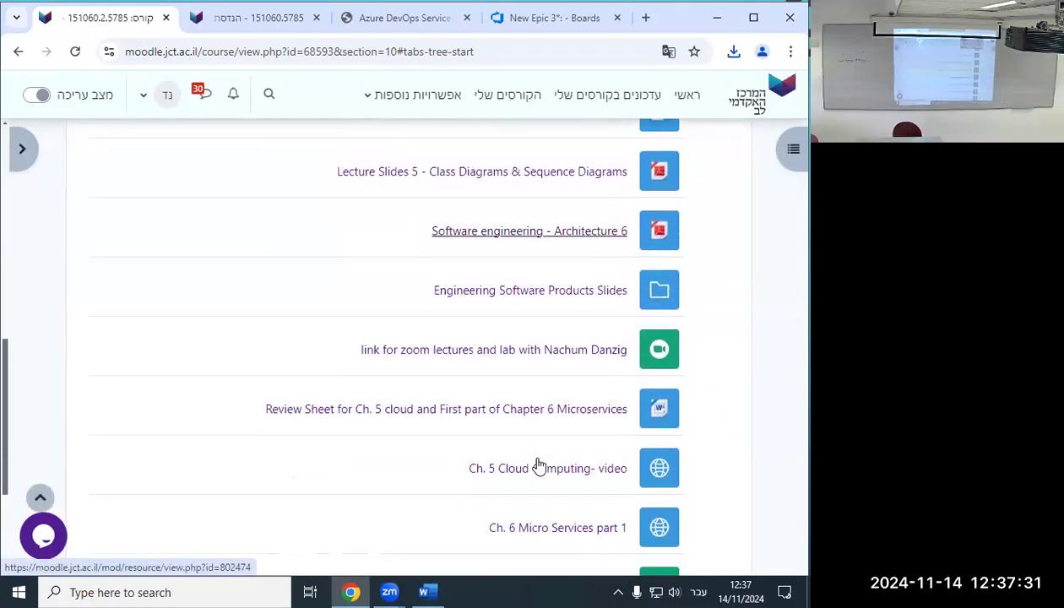
scroll(538, 465, "down", 2)
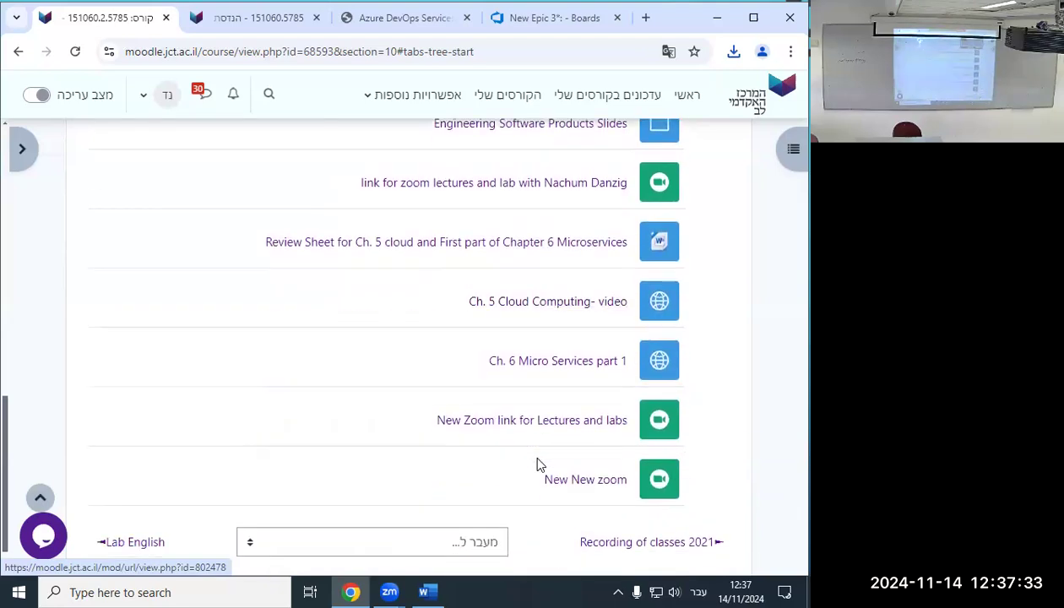
scroll(538, 466, "up", 10)
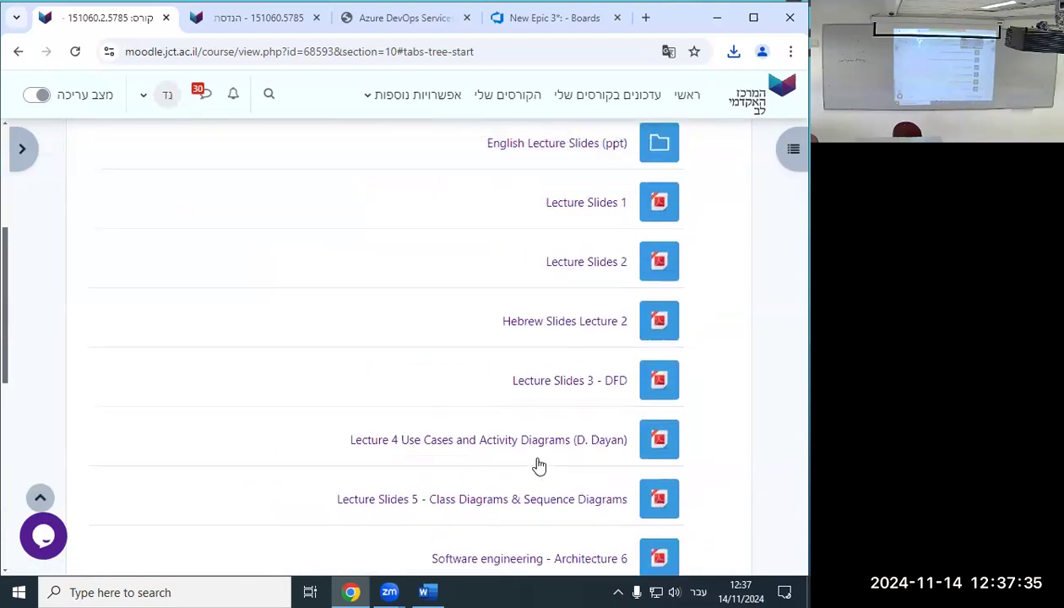
left_click(715, 294)
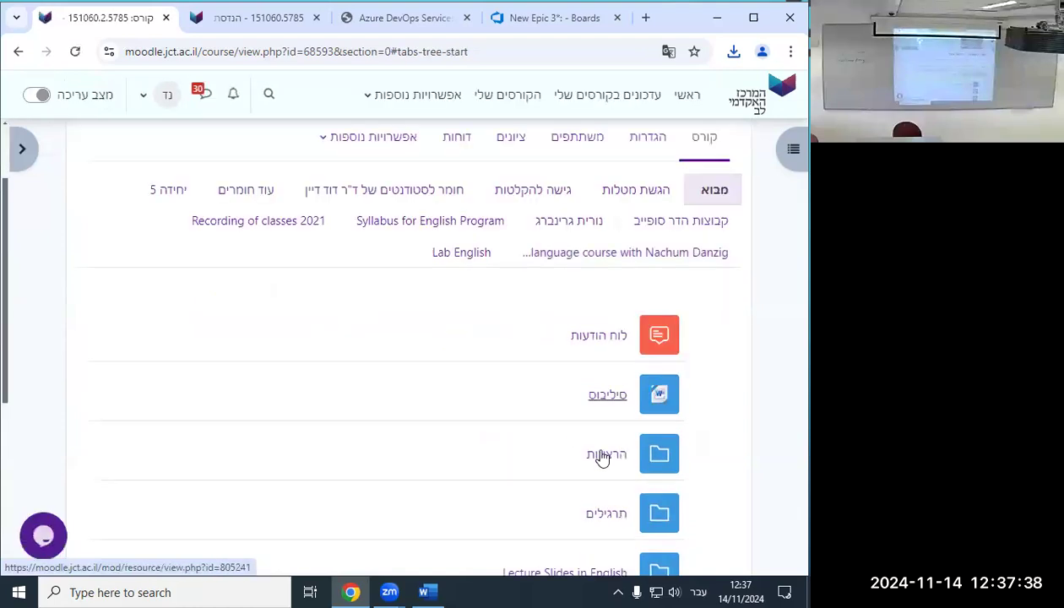
left_click(609, 518)
Download Azure DevOps Instructions .pptx and open it in PowerPoint at slide 2.
scroll(611, 492, "down", 3)
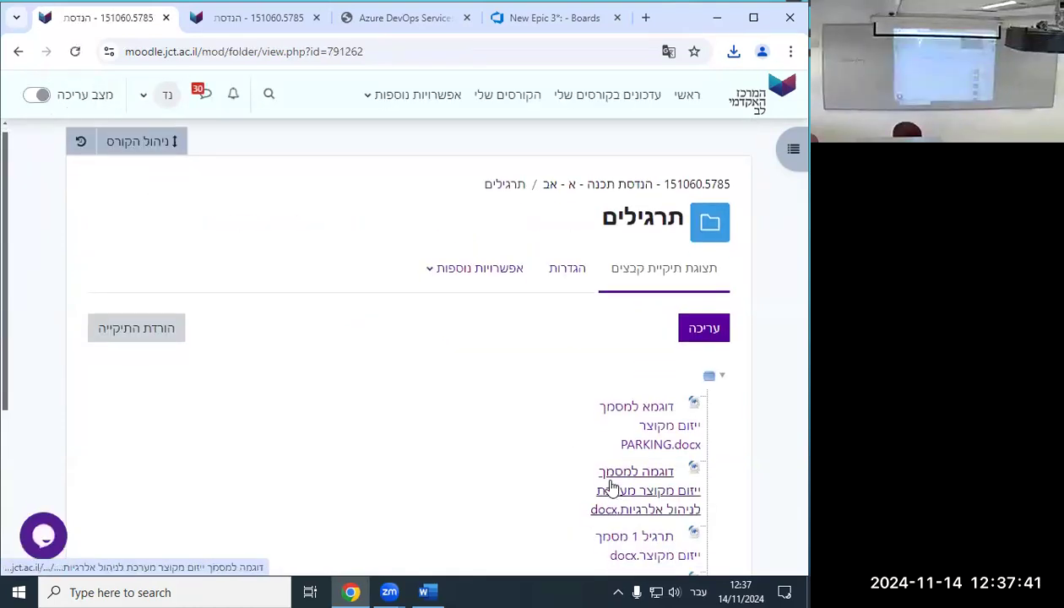
left_click(633, 430)
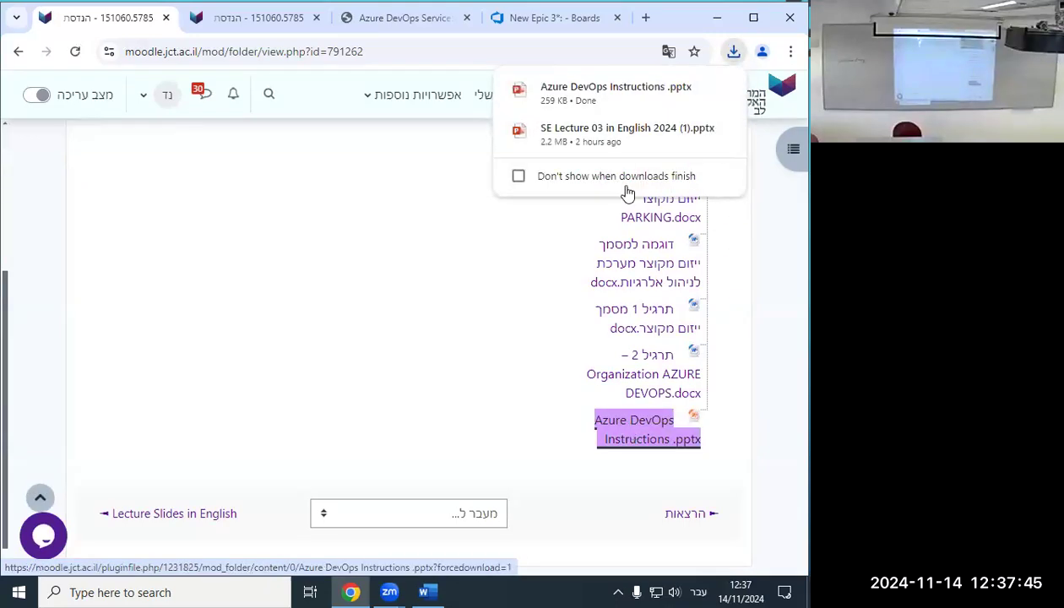
left_click(517, 95)
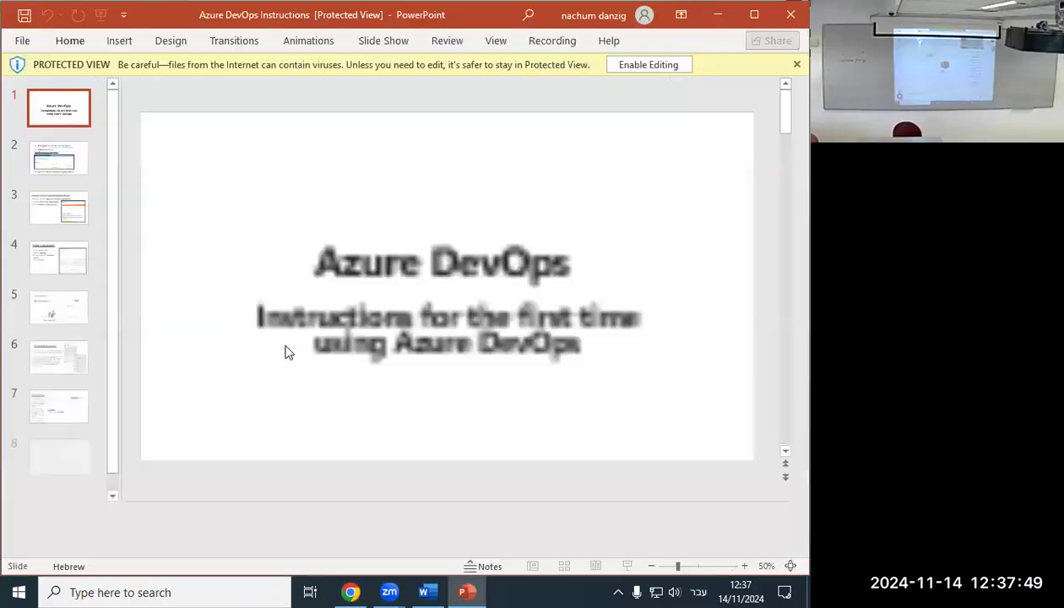
left_click(79, 167)
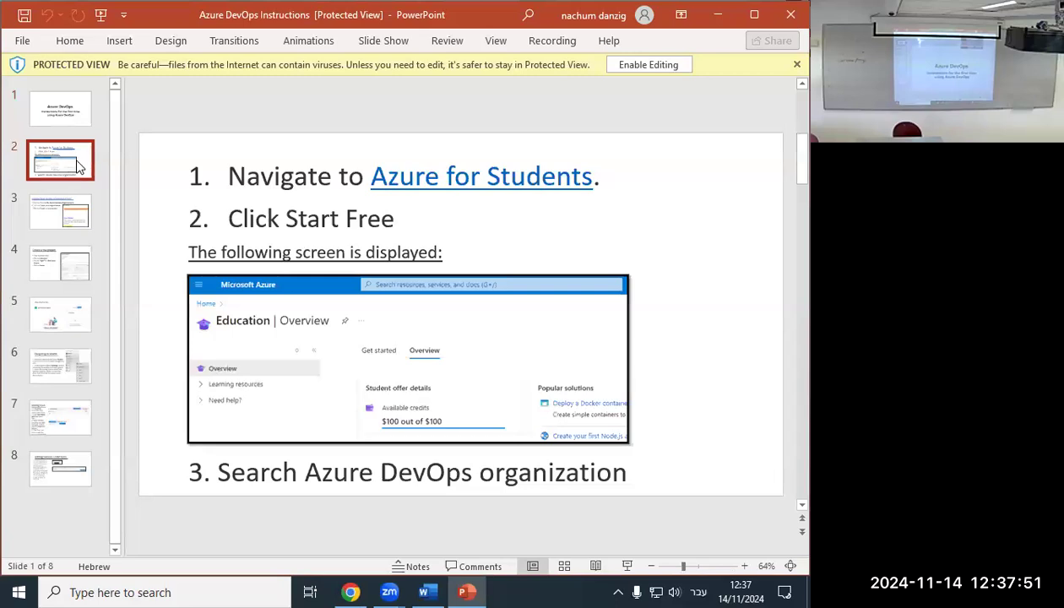